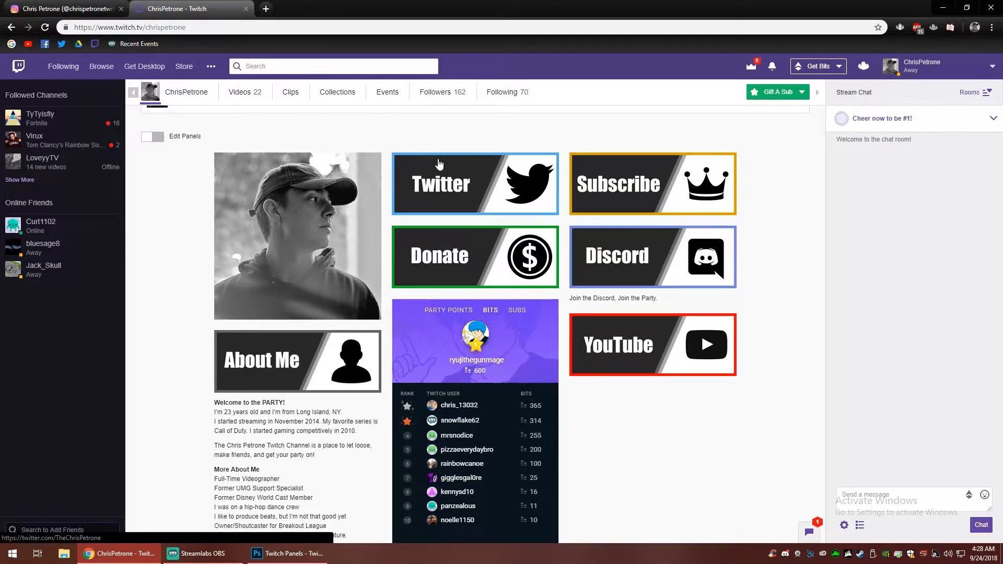
- Look over the existing info panels on the Twitch channel page
scroll(591, 341, down, 2)
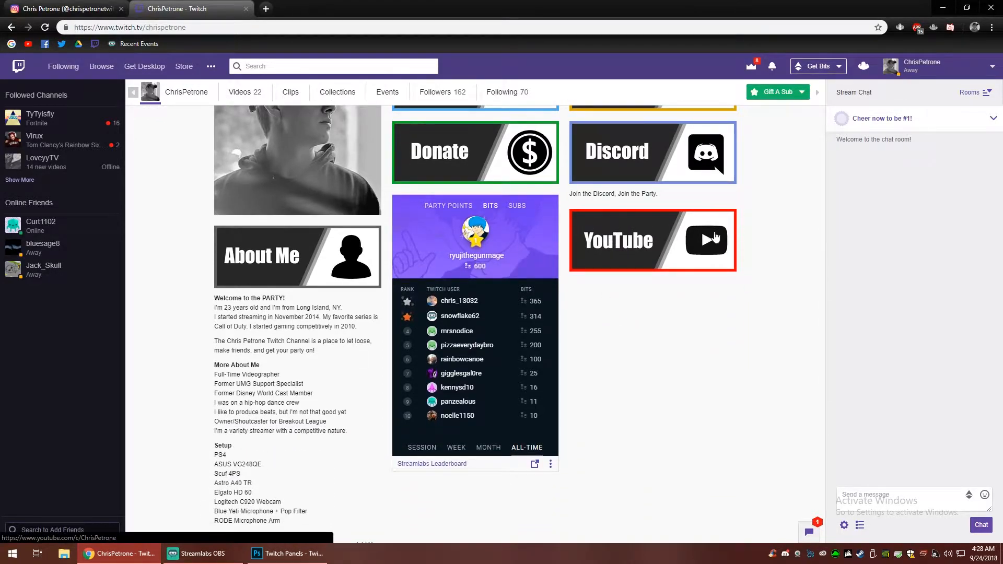
scroll(731, 235, up, 2)
scroll(689, 313, down, 8)
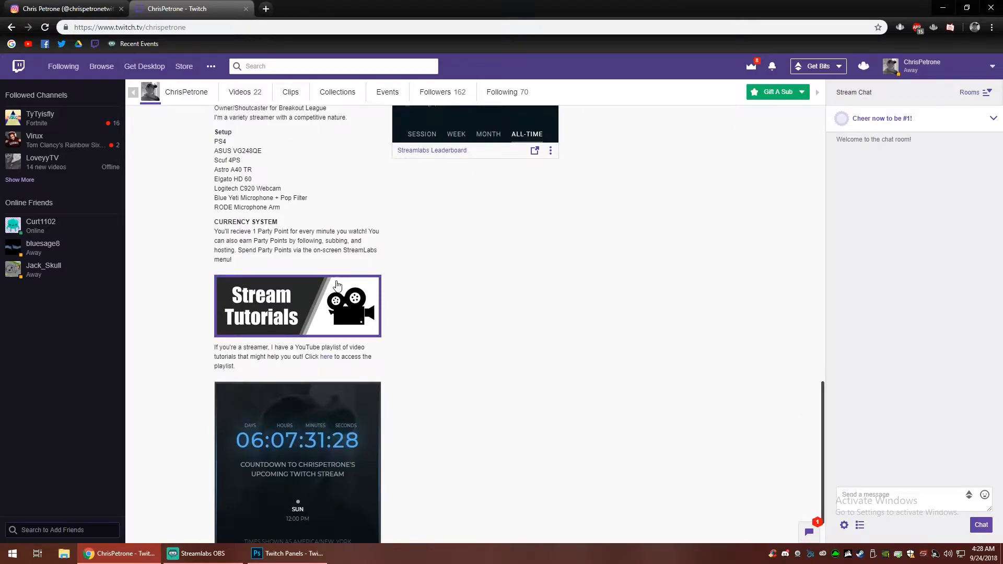
scroll(575, 235, up, 9)
scroll(533, 245, down, 1)
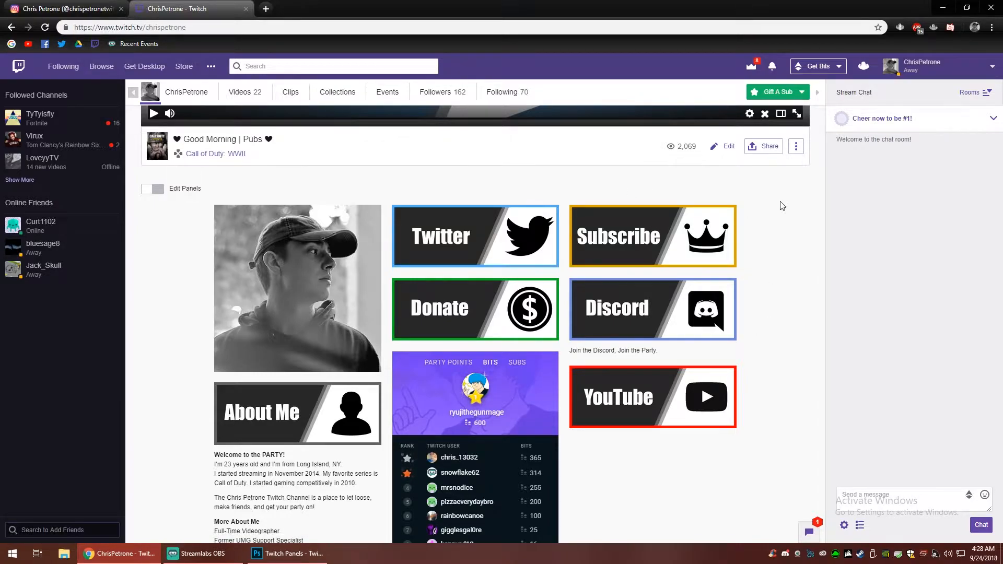
scroll(778, 205, down, 1)
- Switch to Photoshop and start a new document named "Twitch Panels - Tutorial"
click(287, 553)
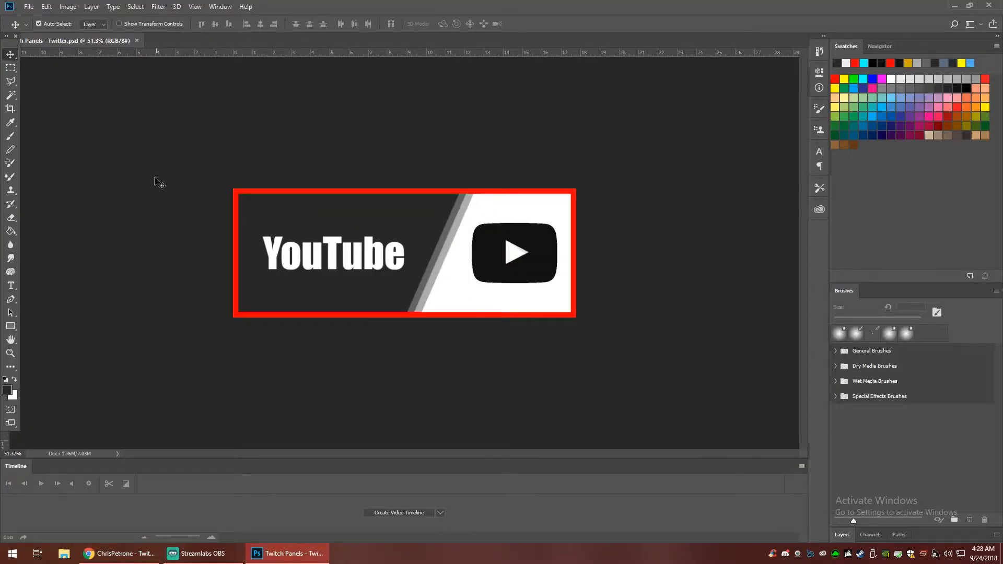
click(30, 6)
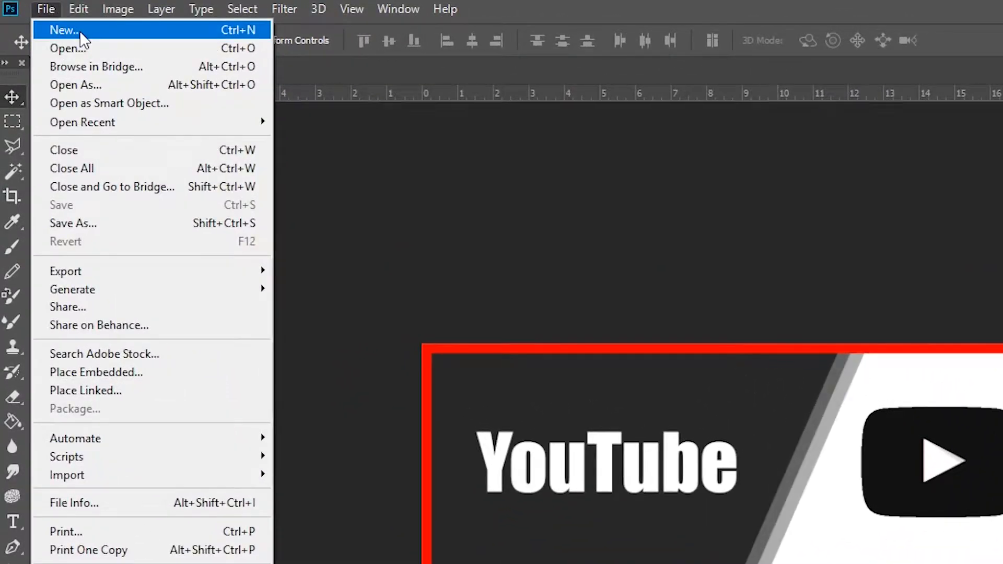
click(47, 18)
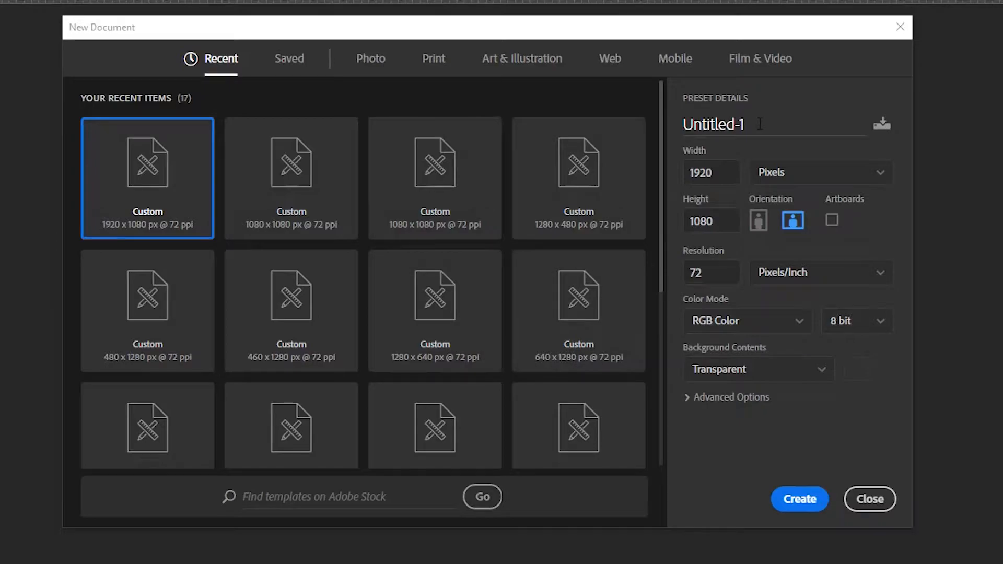
double_click(766, 123)
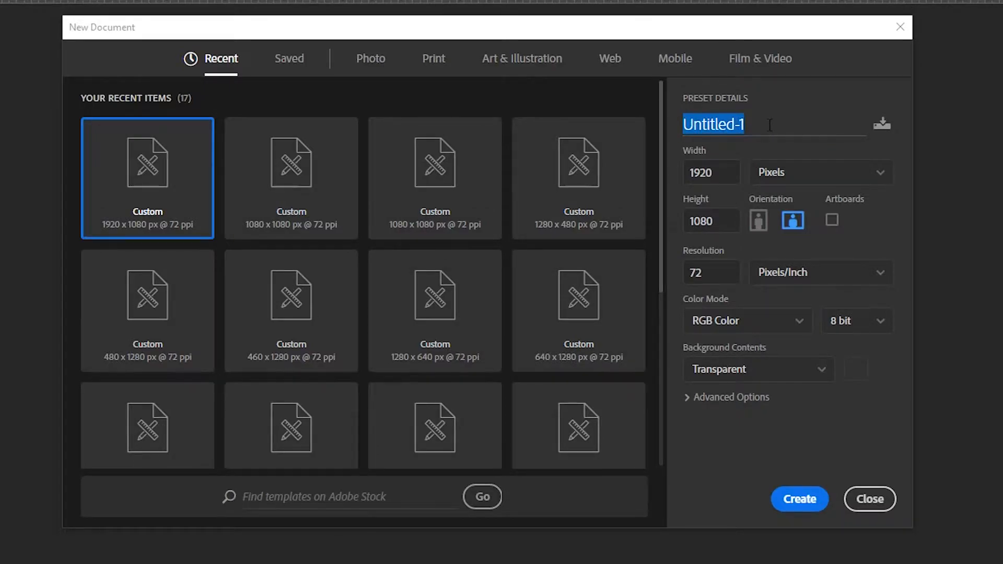
key(BackSpace)
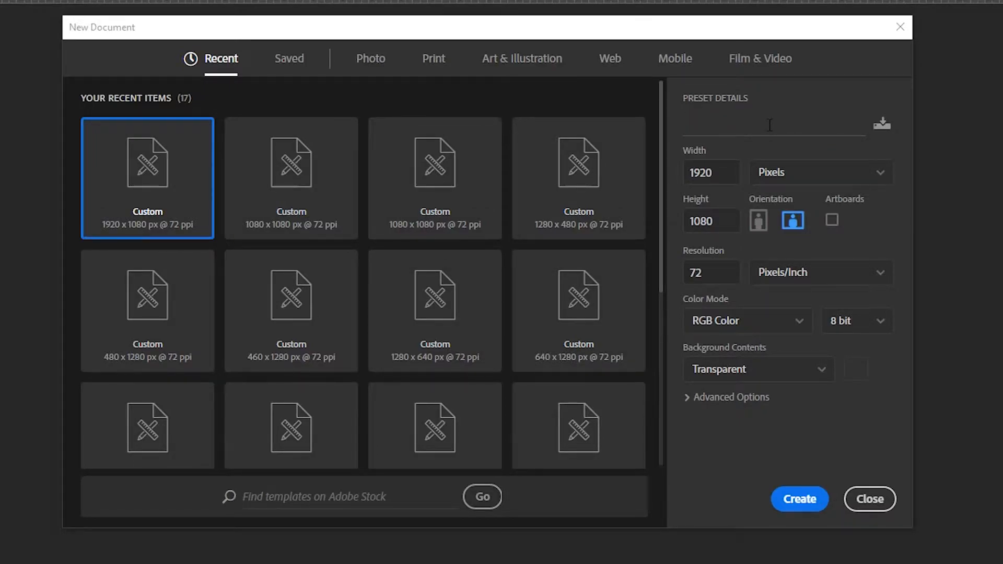
text(Twitch )
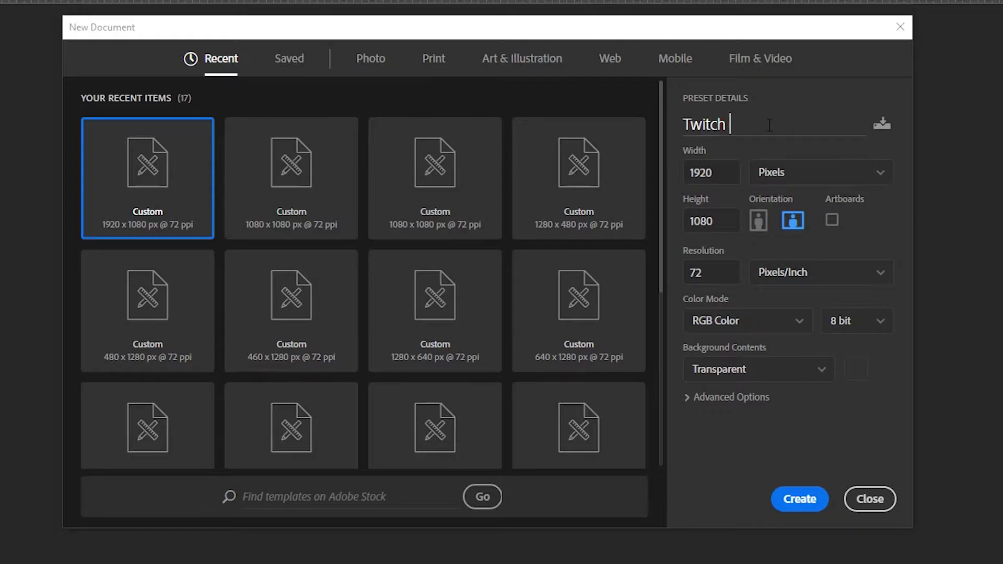
text(Panels - Tutorial)
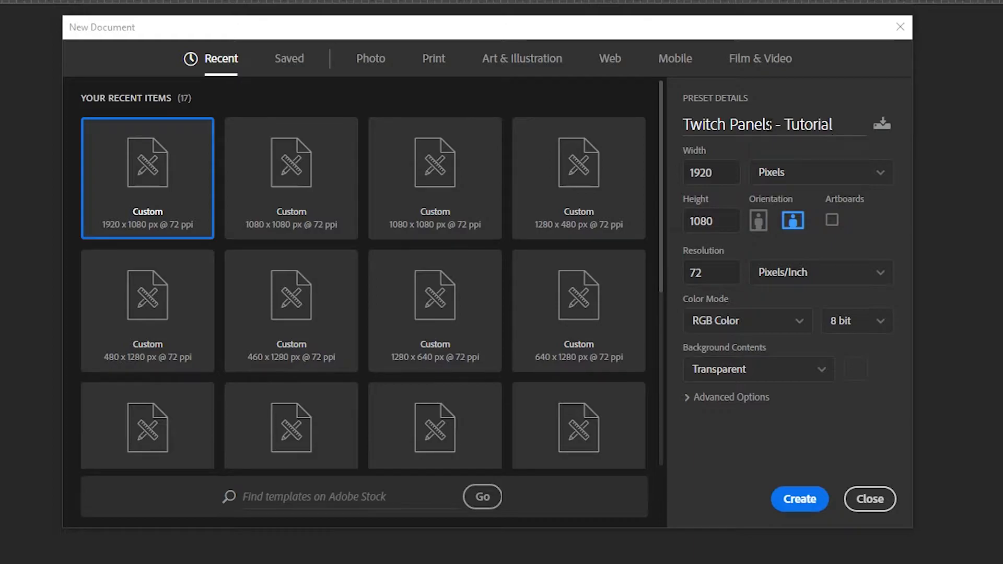
- Set the new document's size to 1280 pixels wide by 480 pixels high and create it
key(Tab)
text(1280)
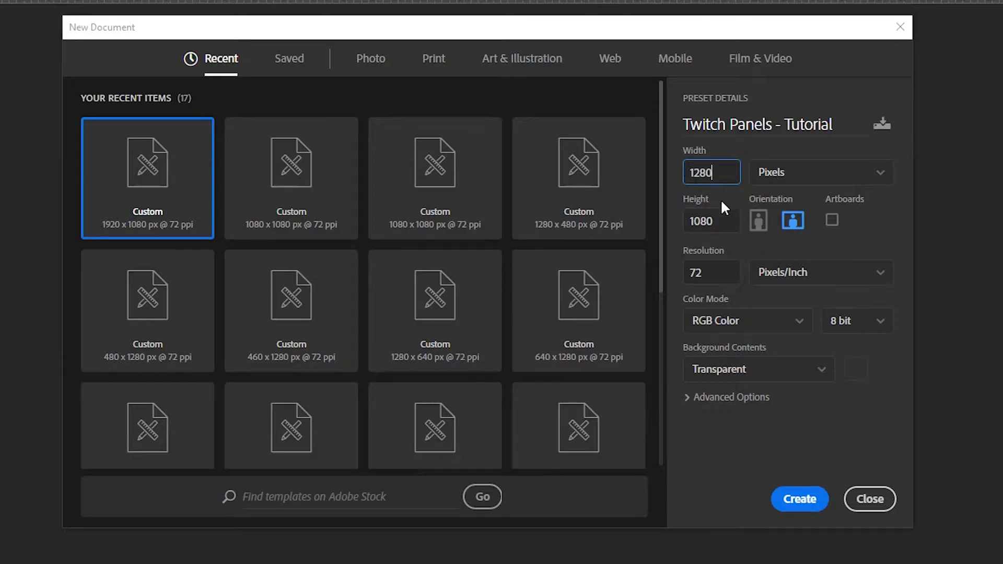
key(Tab)
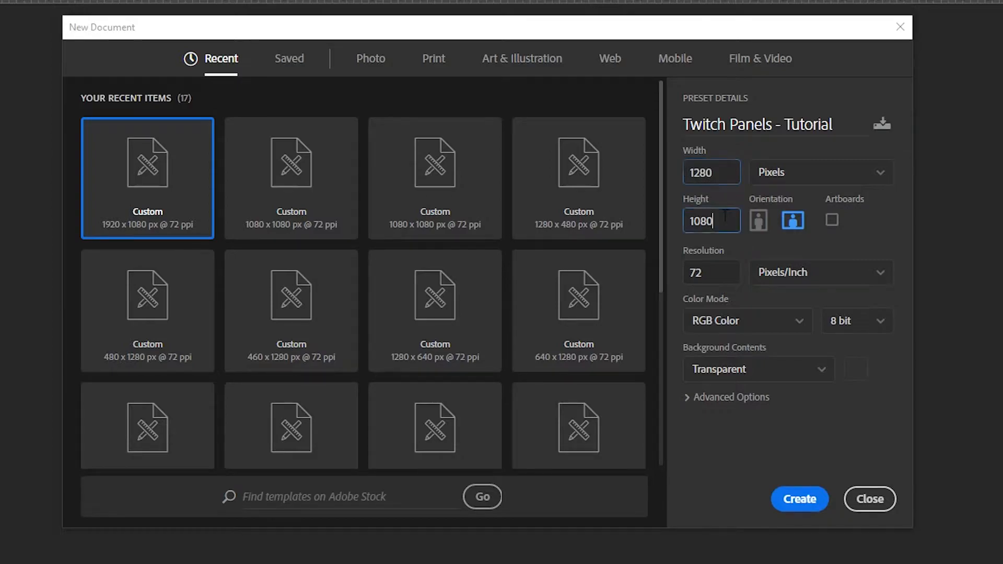
text(48)
click(719, 173)
click(760, 151)
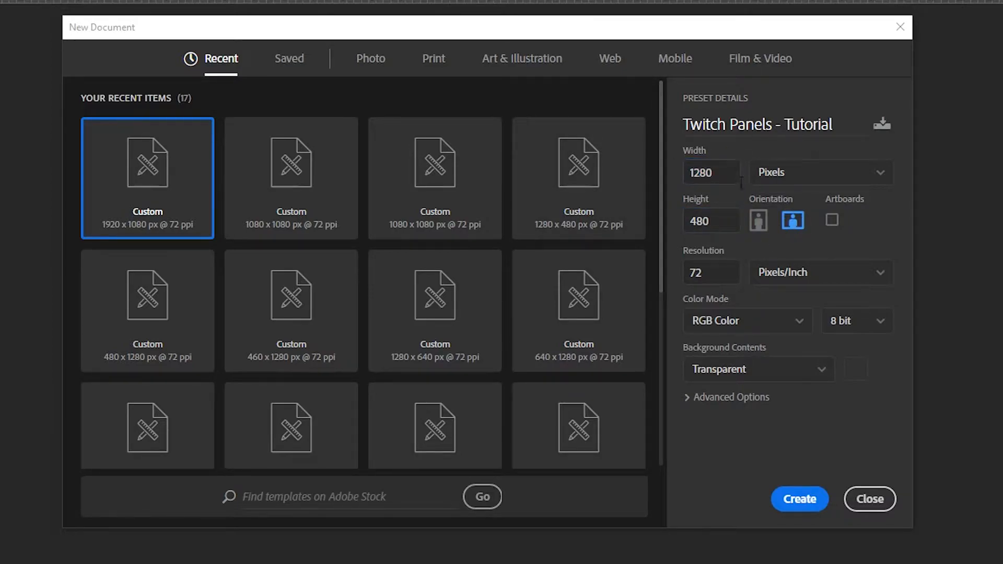
key(Tab)
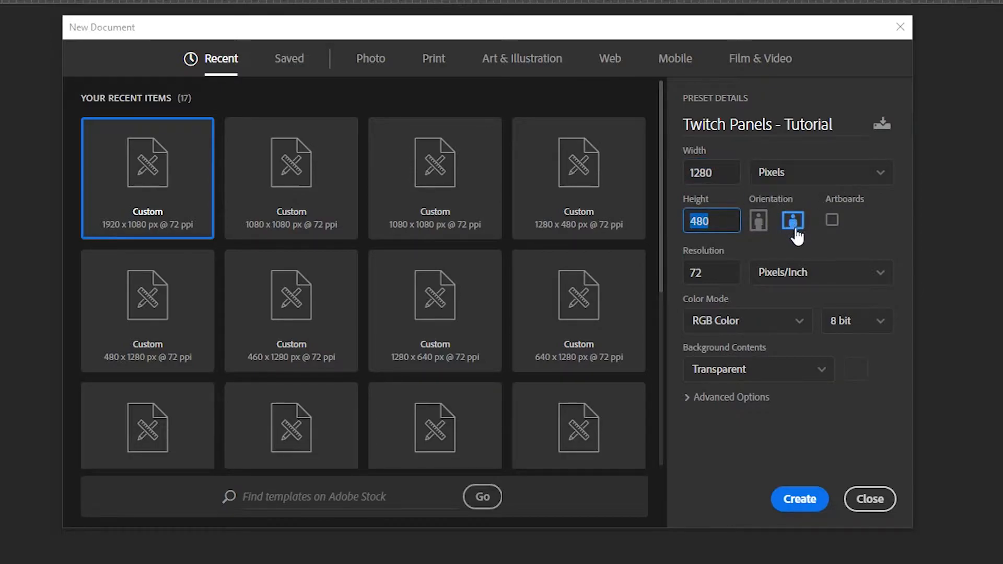
click(855, 233)
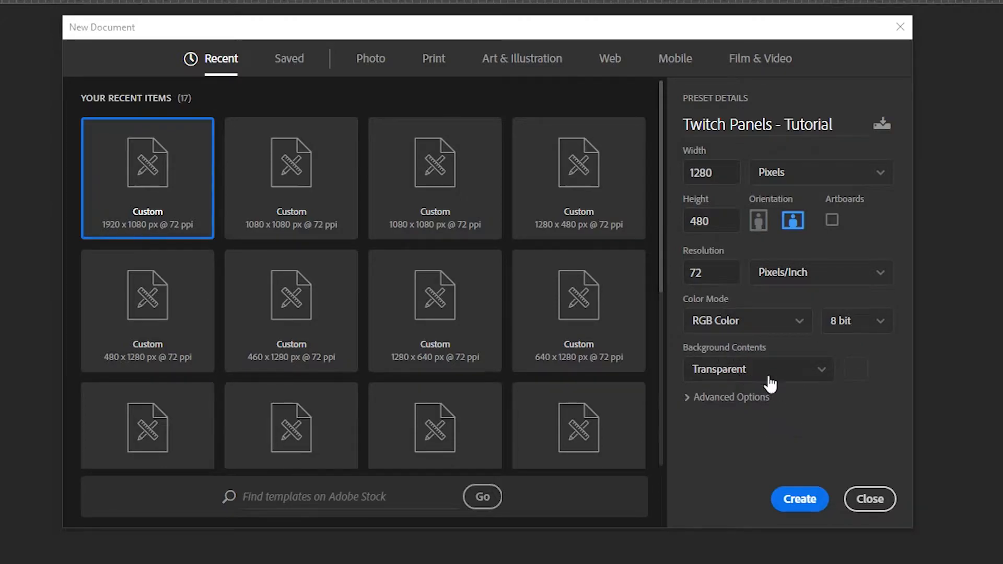
click(794, 505)
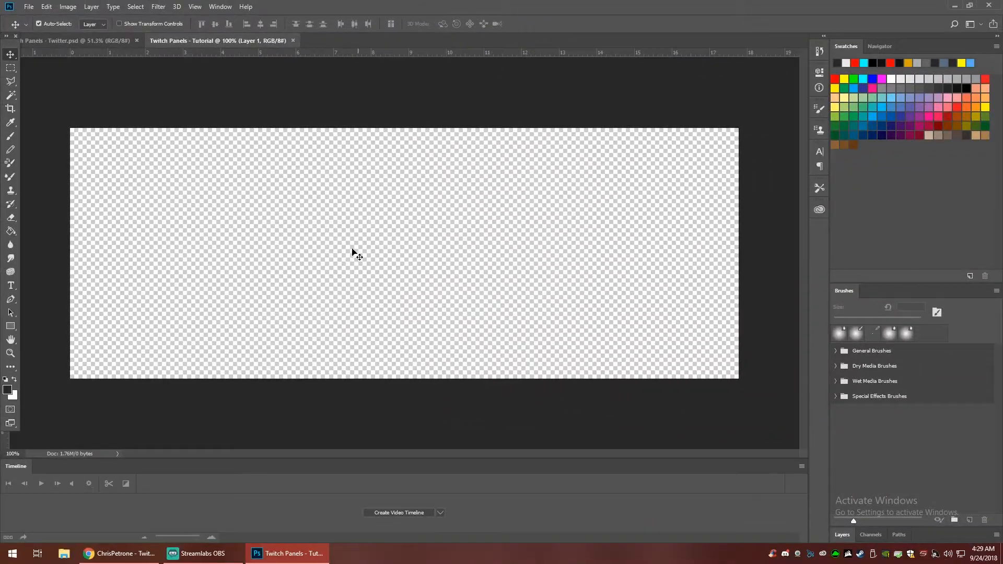
- Review the finished YouTube panel document for reference, and return to the blank tutorial document
scroll(437, 245, down, 3)
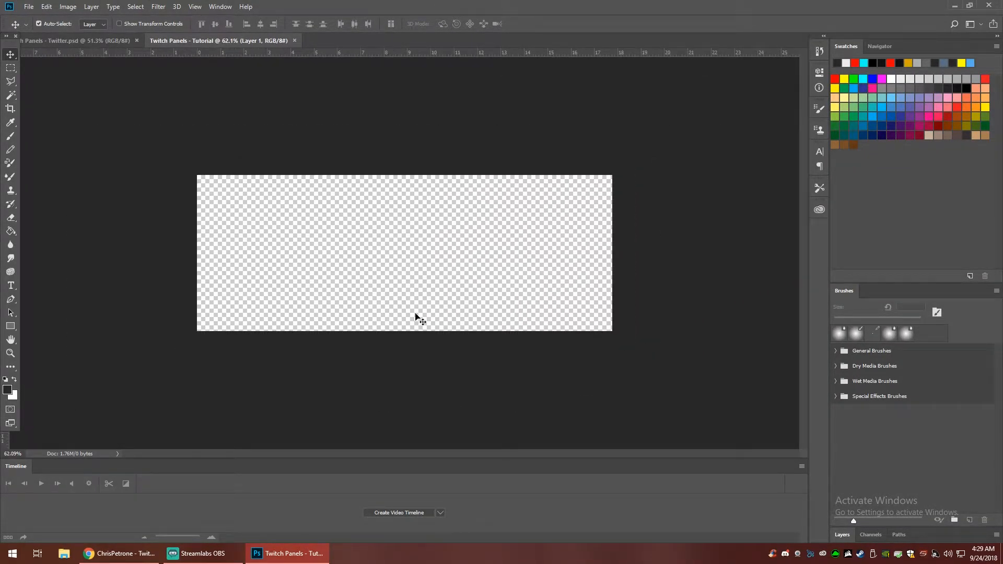
click(237, 140)
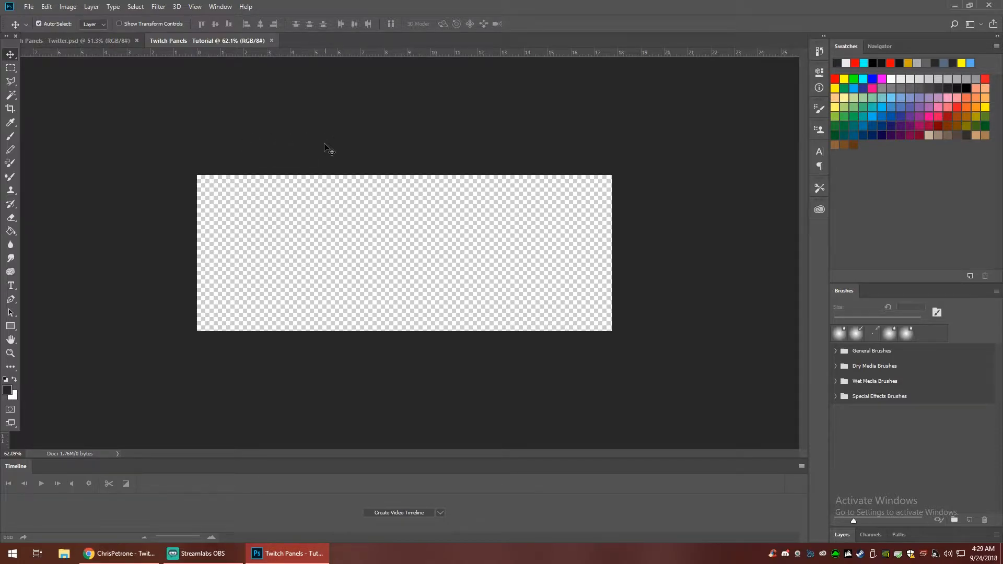
click(105, 41)
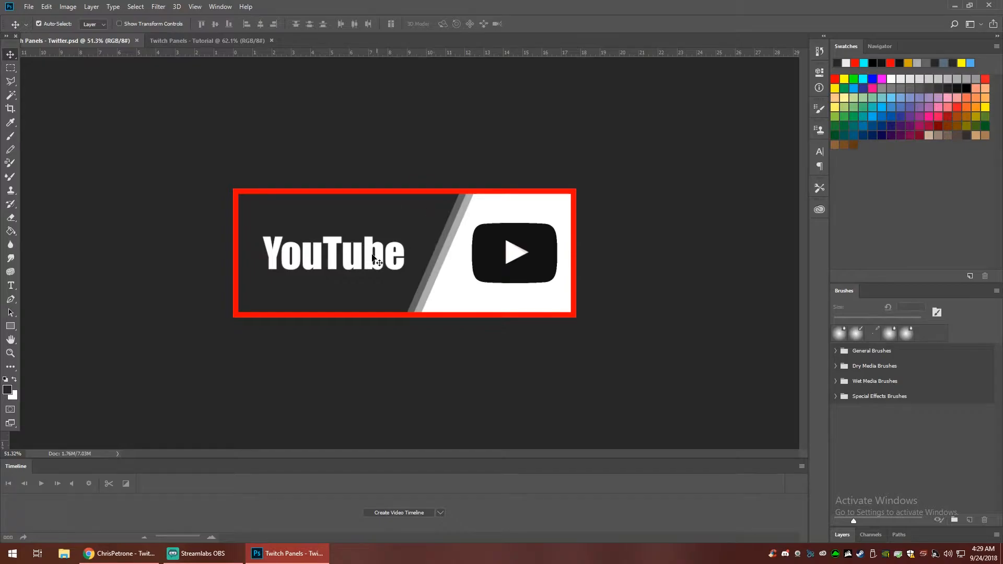
click(201, 41)
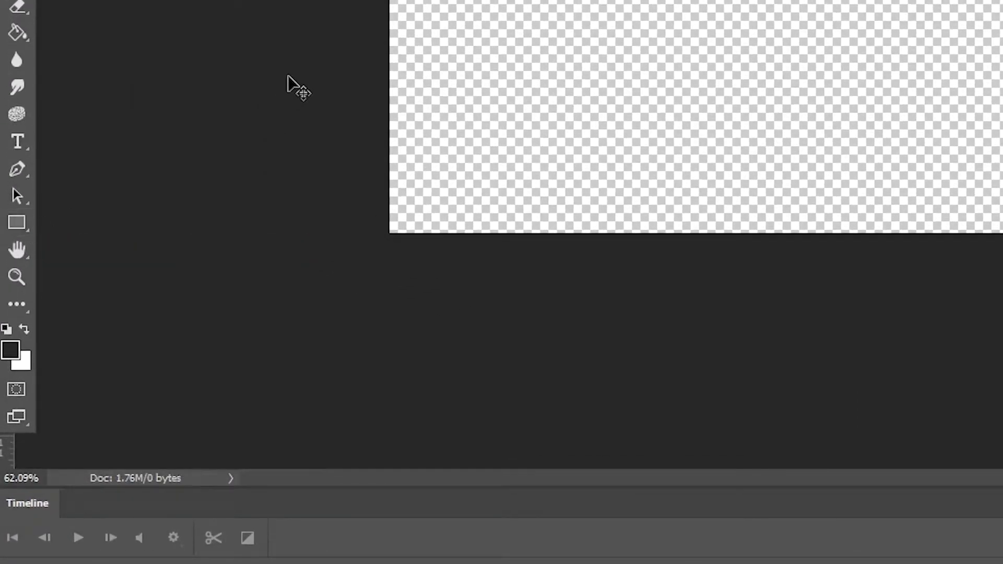
- Draw a dark filled rectangle of about 1247 × 444 px over the canvas with the Rectangle tool
key(u)
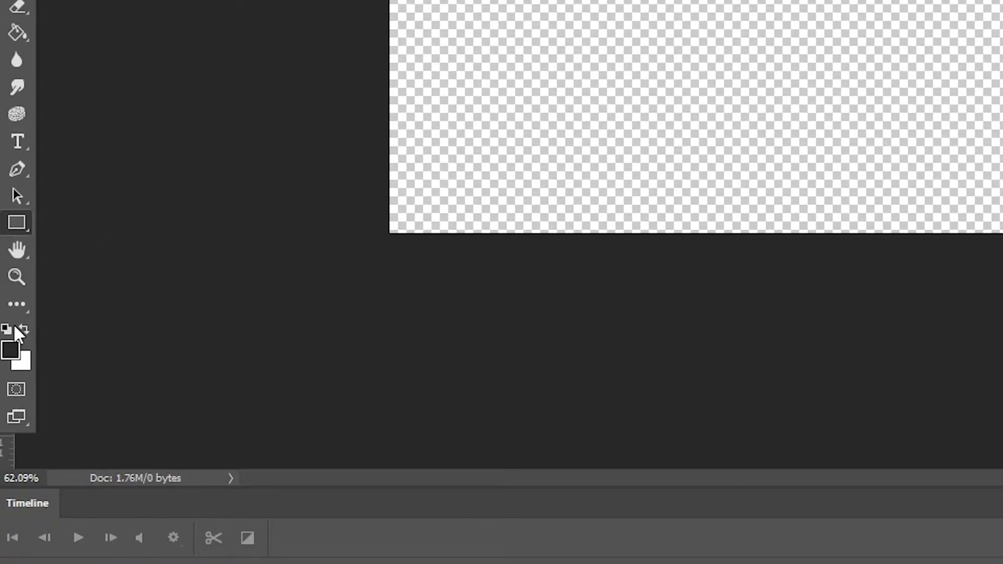
click(220, 7)
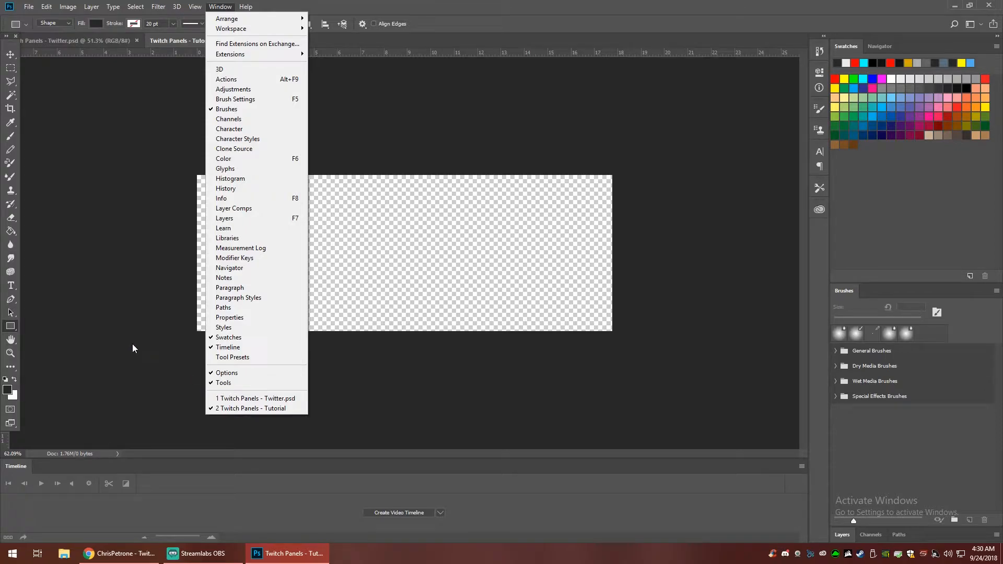
click(108, 236)
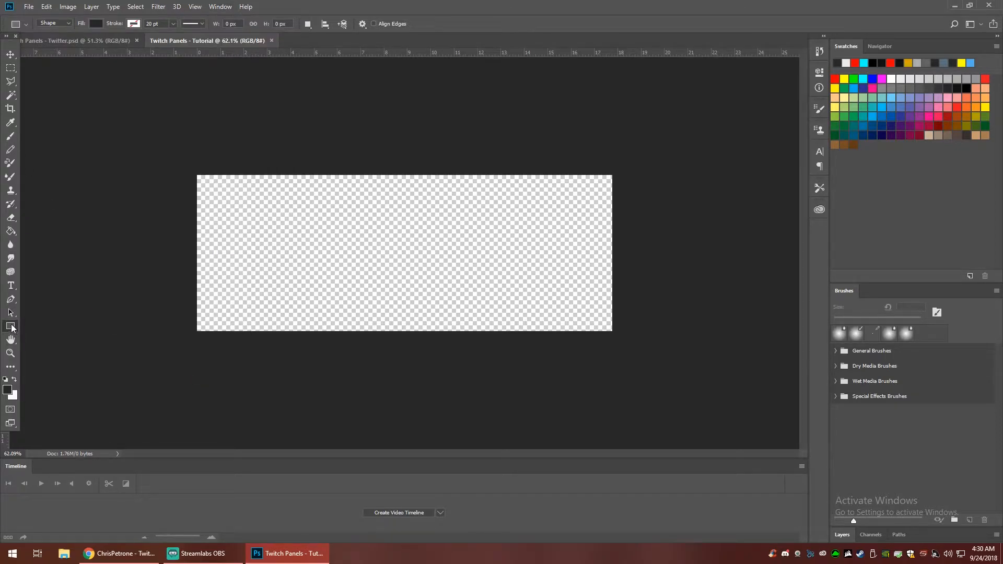
drag(199, 177, 605, 323)
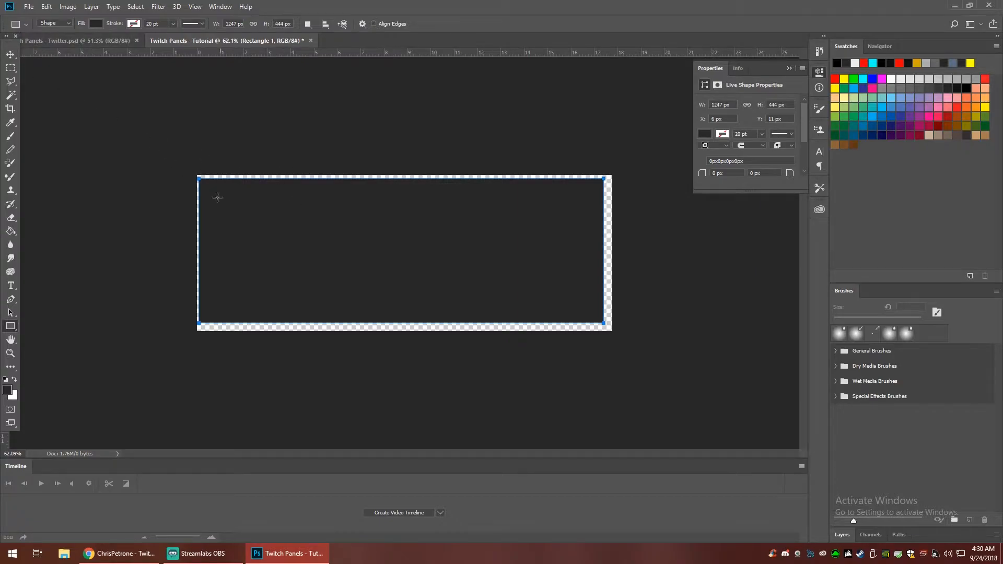
- Move and free-transform the dark rectangle so it fills the whole 1280 × 480 px canvas
click(10, 54)
drag(282, 213, 438, 252)
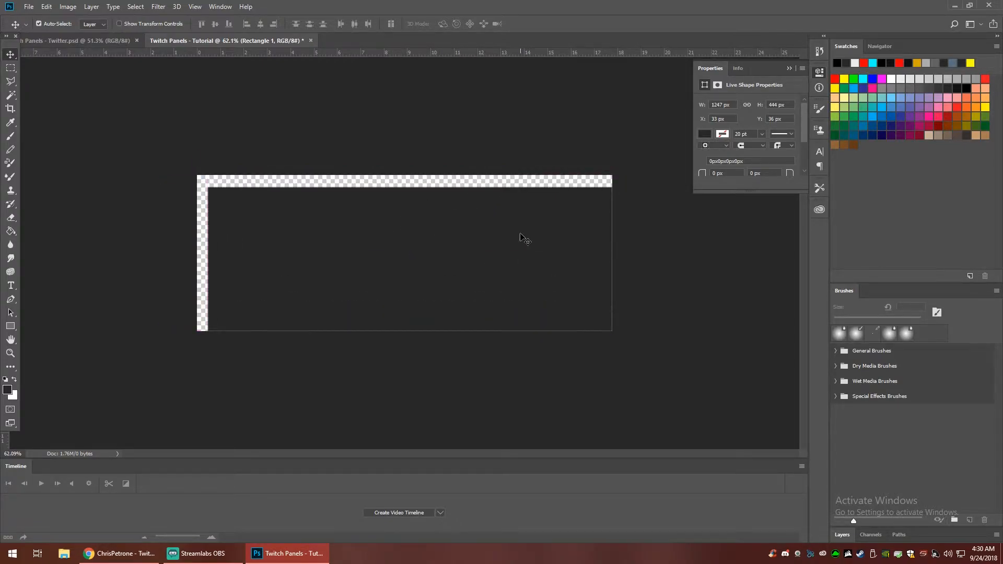
key(ctrl+t)
drag(208, 186, 197, 175)
mouse_move(612, 331)
mouse_down()
mouse_move(580, 321)
mouse_move(613, 332)
mouse_up()
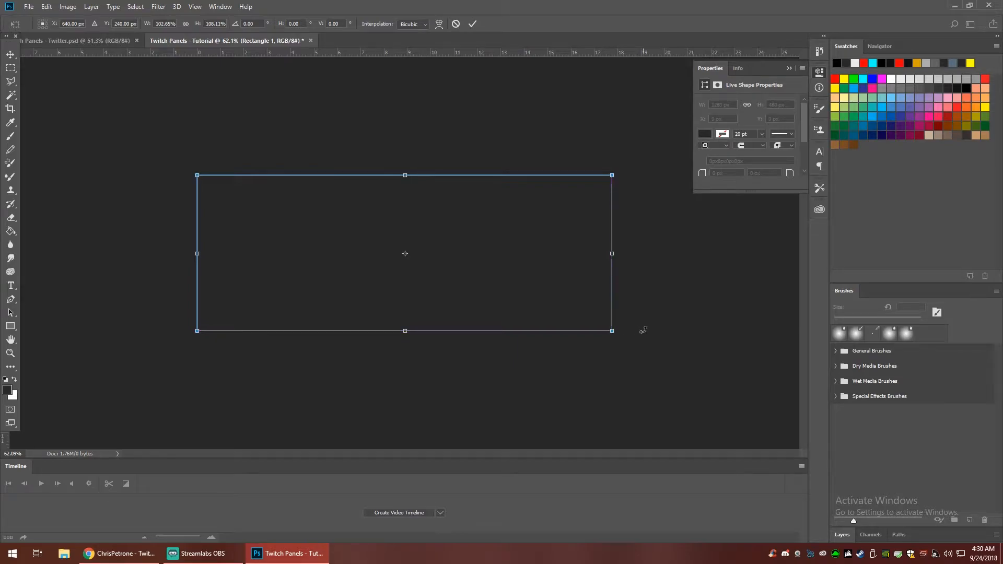
key(Return)
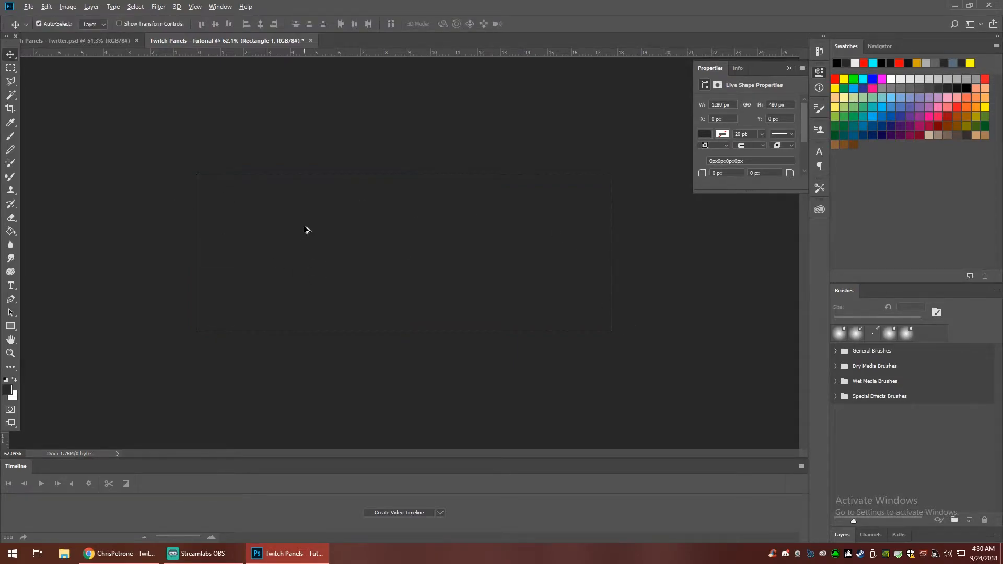
- Display the document's layers and widen the docked area that holds them
scroll(308, 229, up, 1)
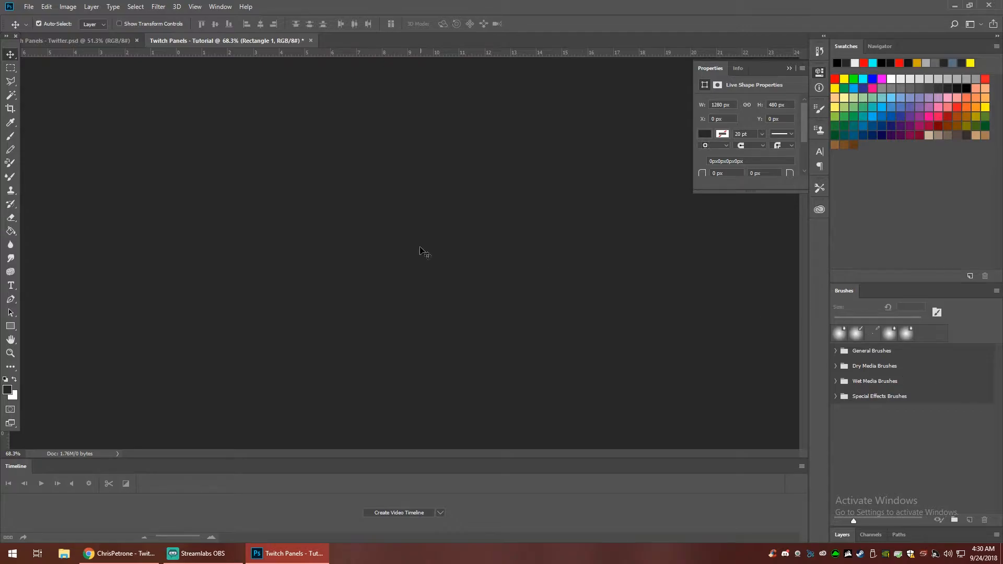
click(224, 7)
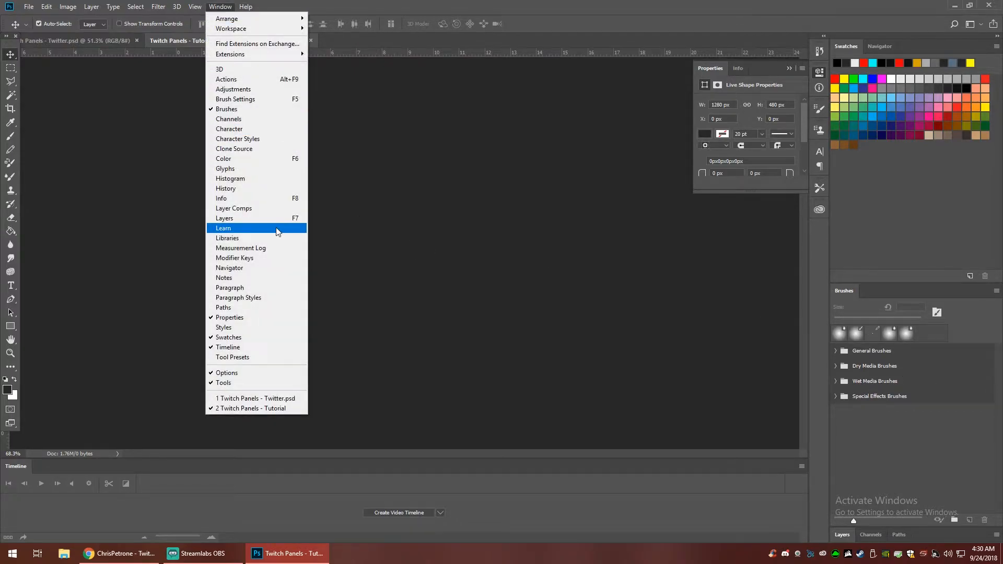
click(238, 219)
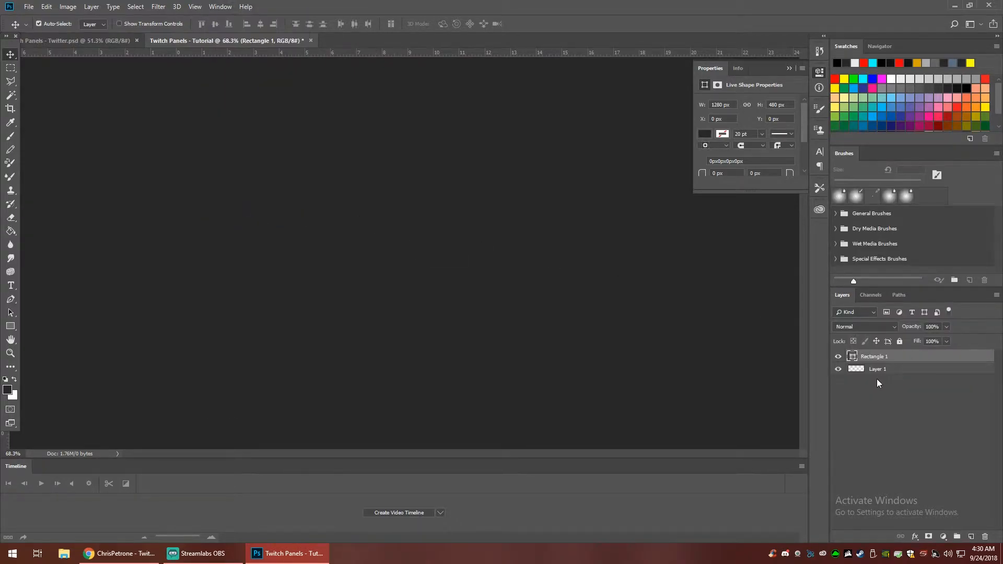
click(789, 68)
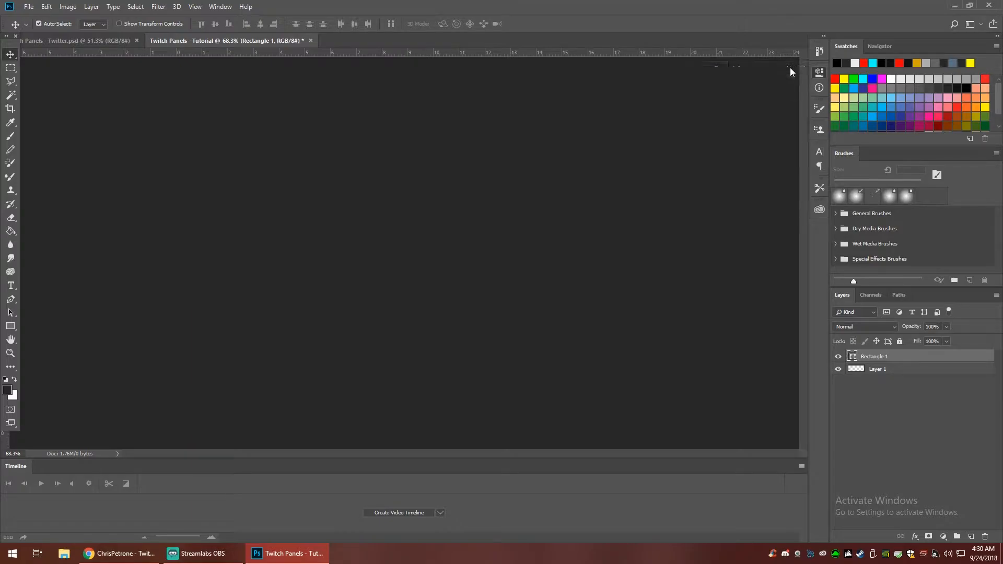
click(821, 73)
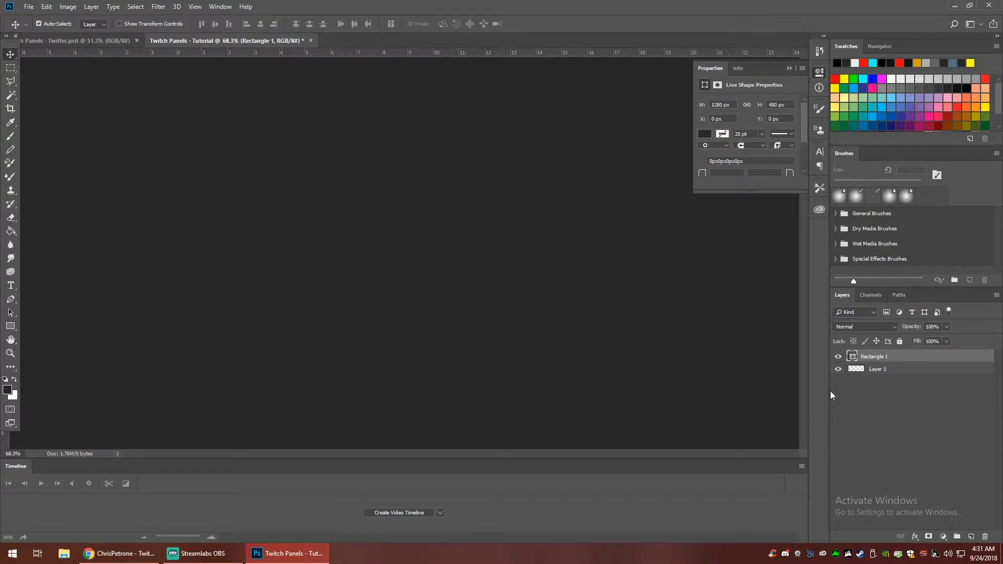
drag(830, 391, 756, 391)
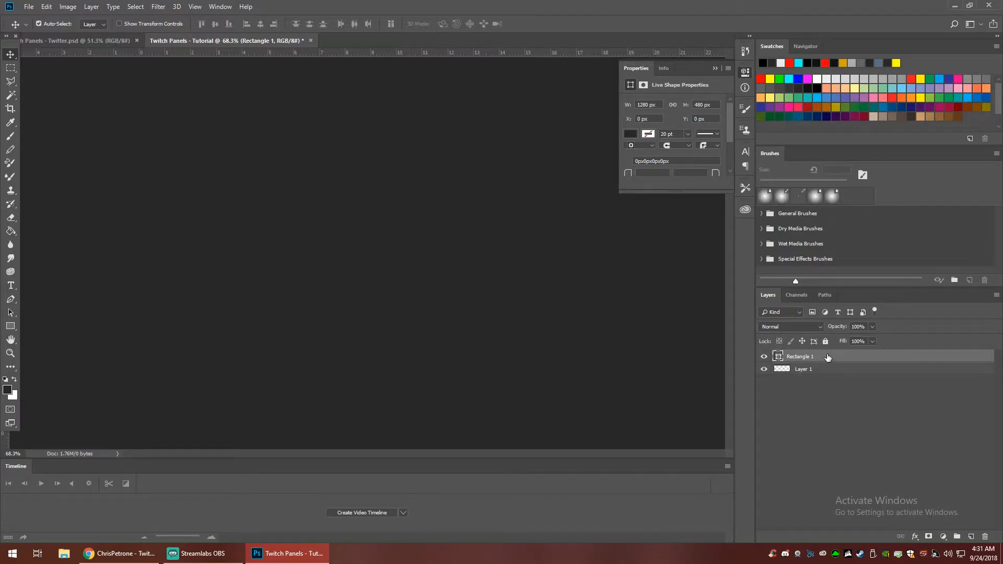
- Duplicate the Rectangle 1 layer as Rectangle 1 copy in the same document
right_click(807, 359)
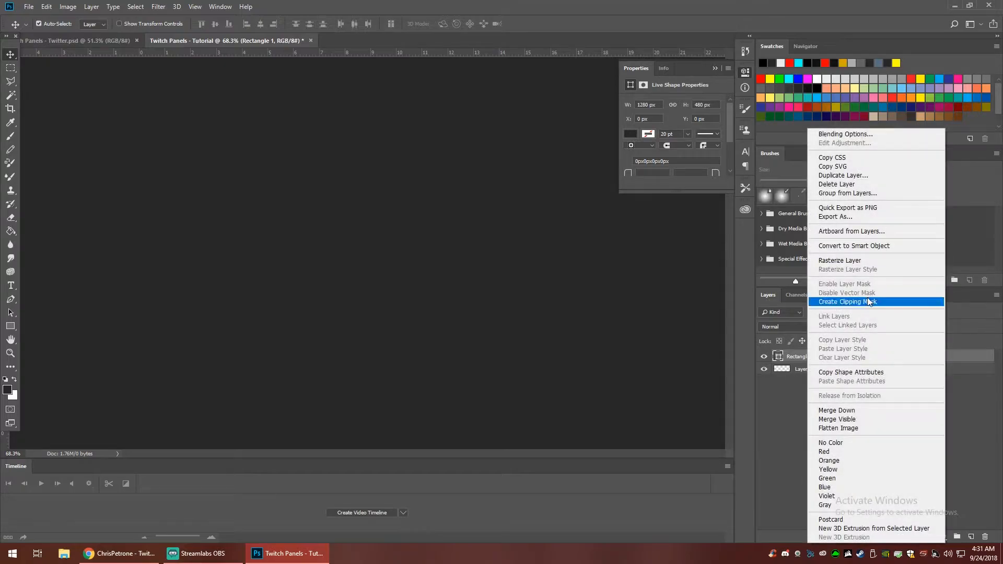
click(843, 176)
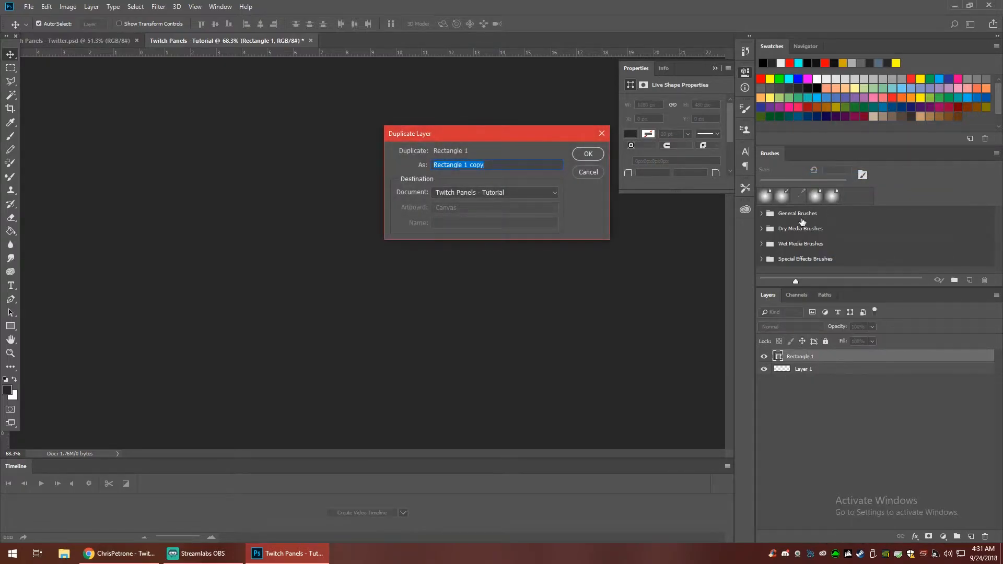
click(589, 154)
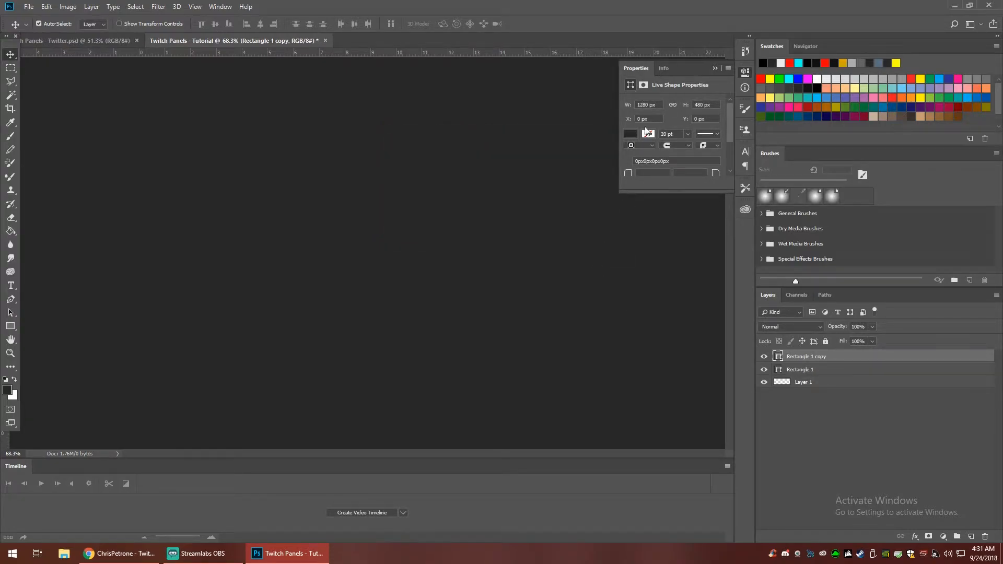
- Give the Rectangle 1 copy shape no fill and a red stroke in its live shape properties
click(219, 7)
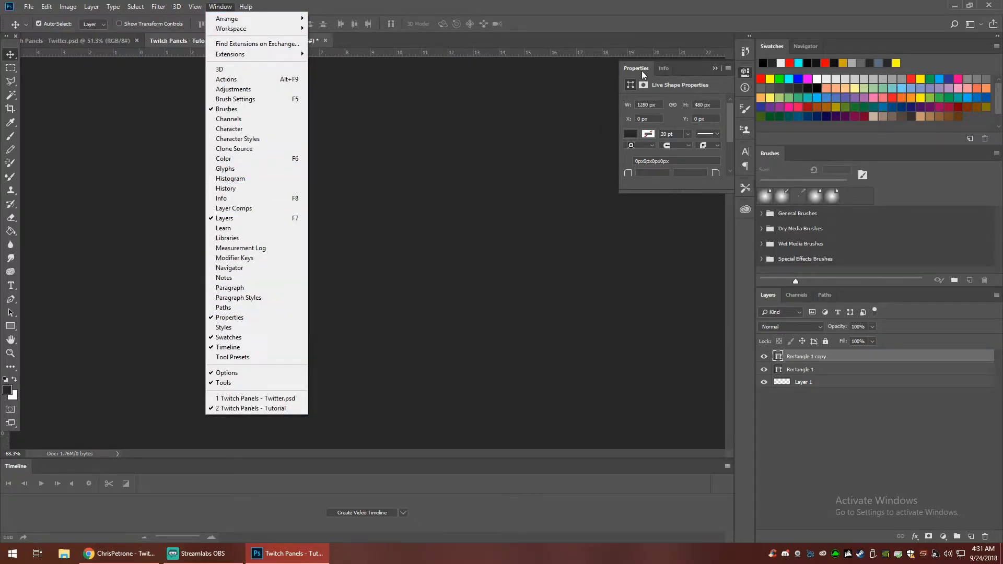
click(648, 72)
click(746, 72)
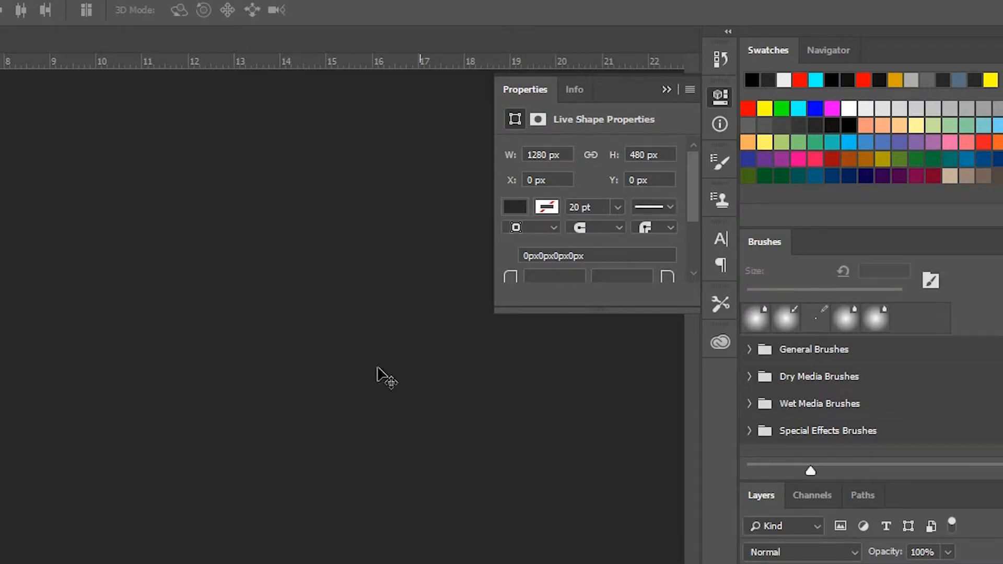
click(516, 207)
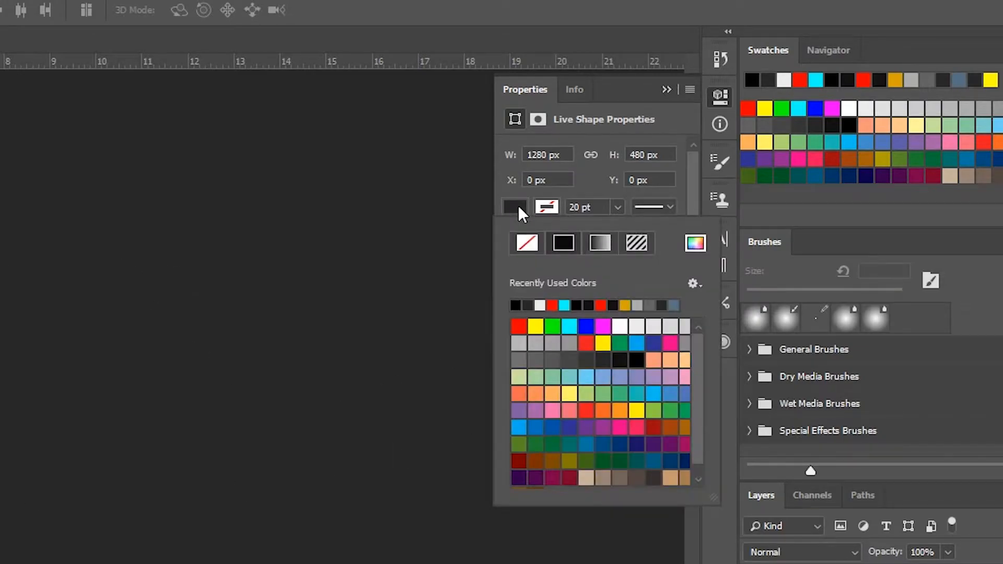
click(531, 243)
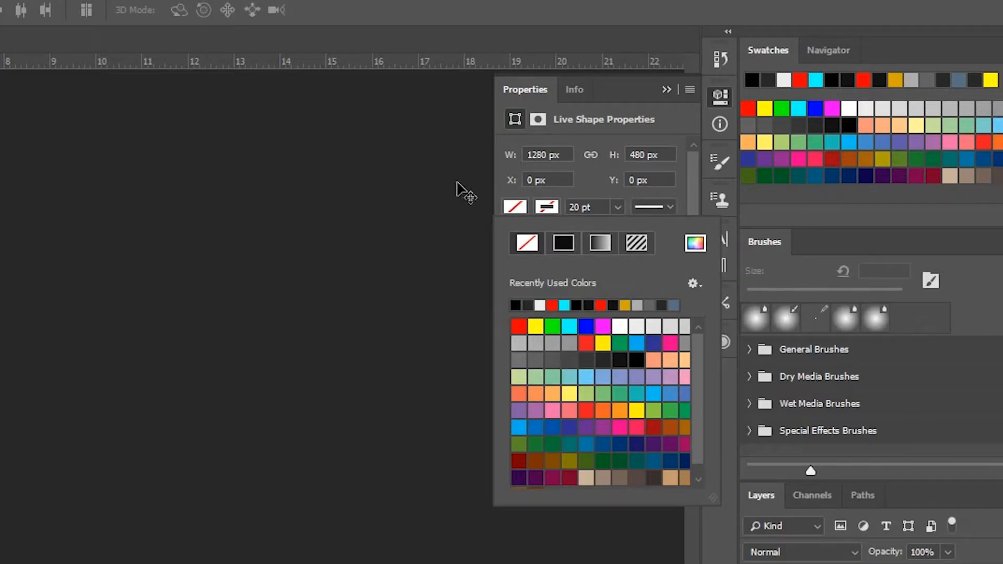
click(570, 193)
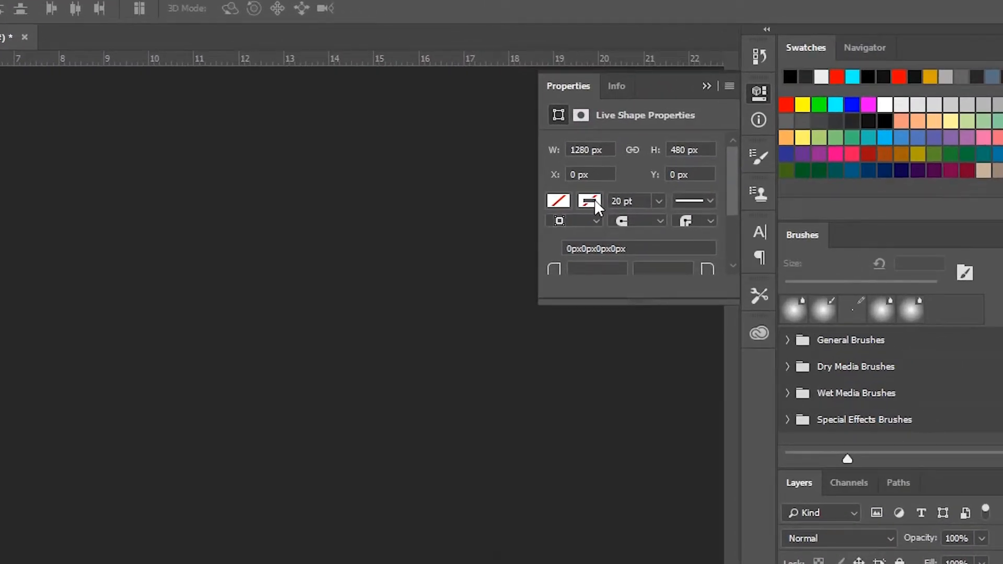
click(594, 199)
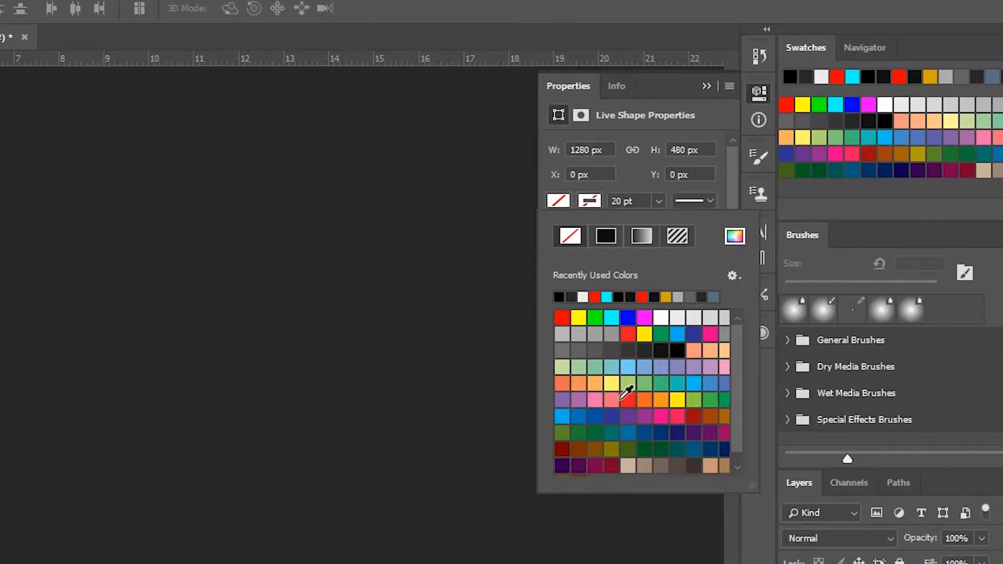
click(562, 317)
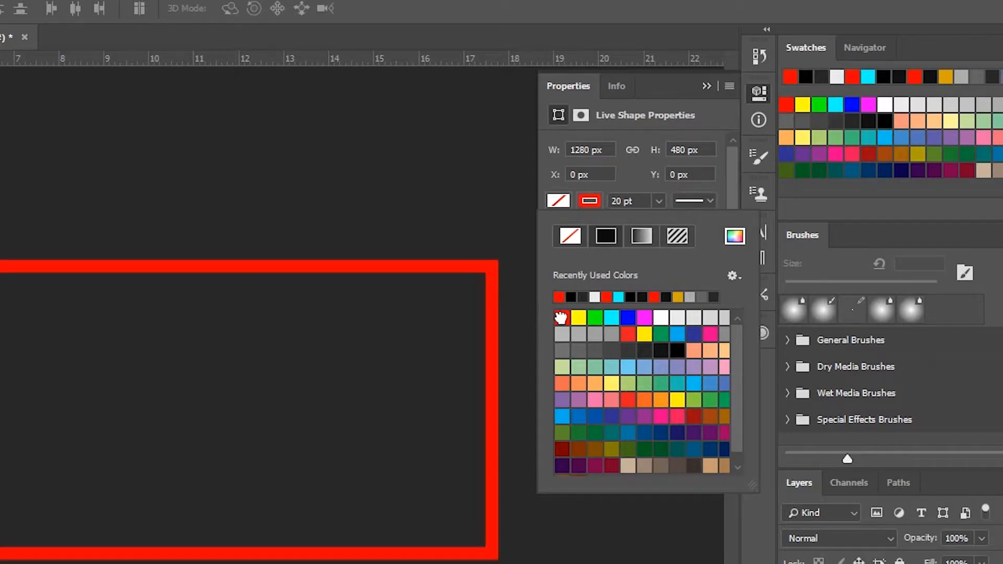
click(632, 186)
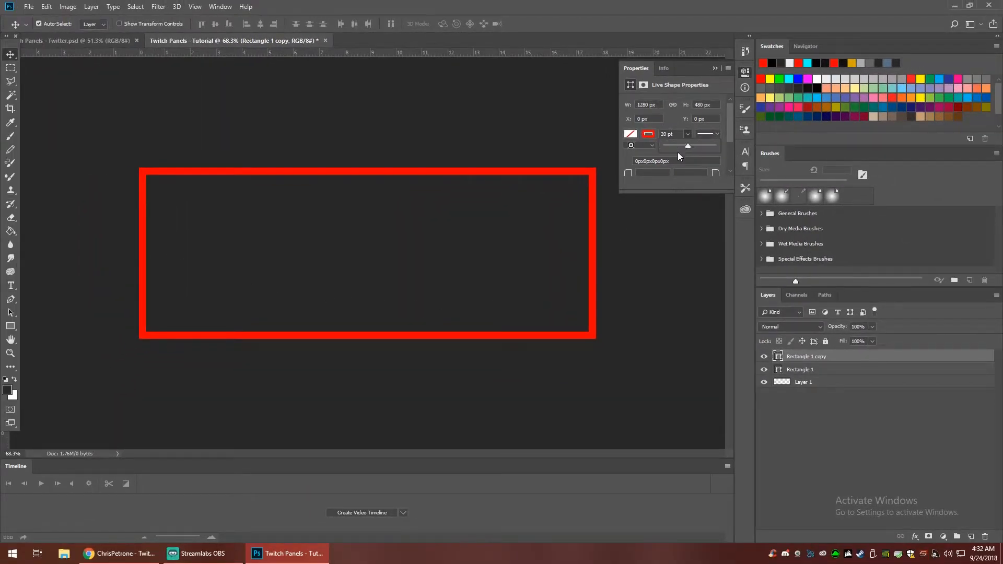
- Try thinner and thicker stroke widths on the red outline, and set the width back to 20 pt
drag(673, 147, 674, 145)
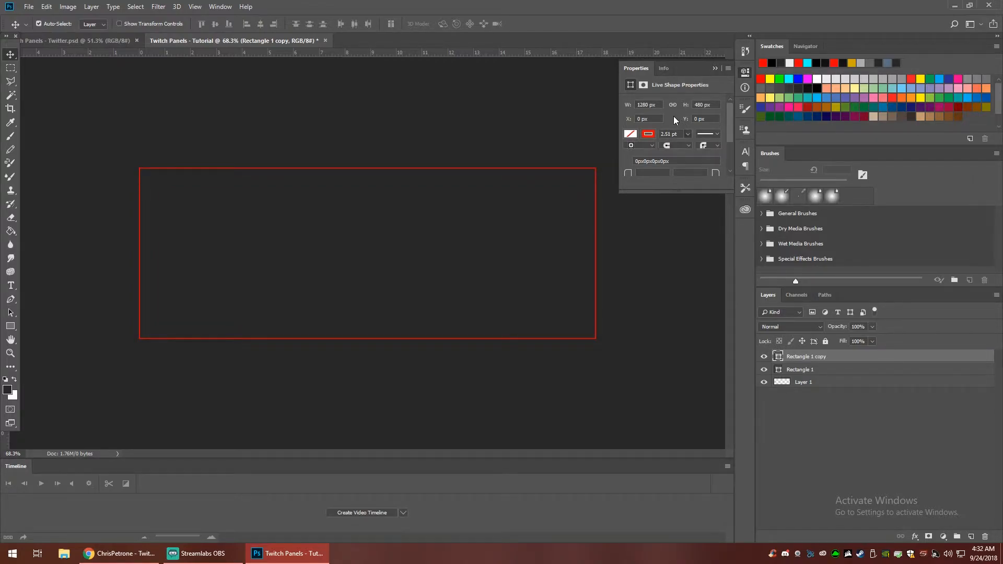
click(686, 133)
drag(697, 146, 703, 148)
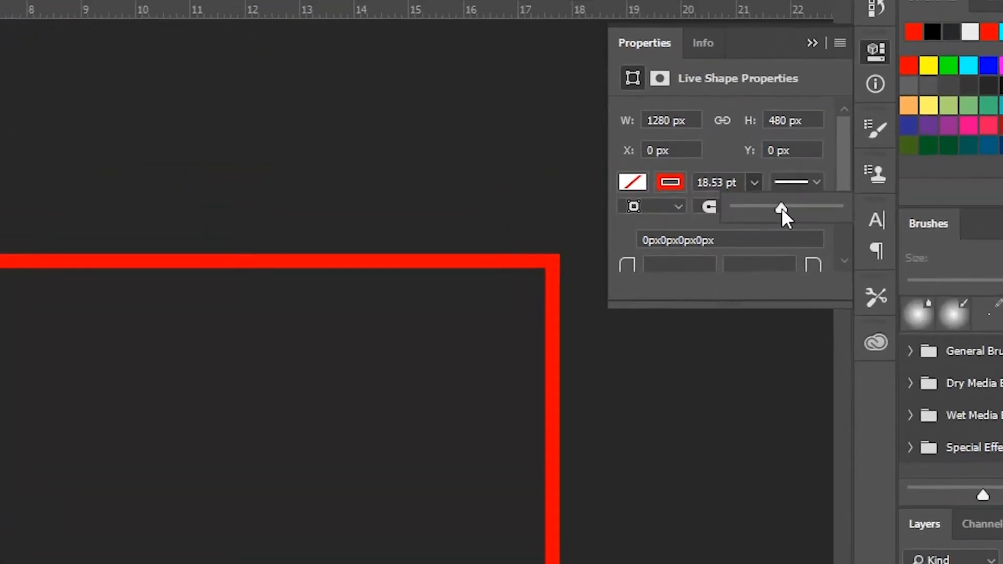
click(724, 183)
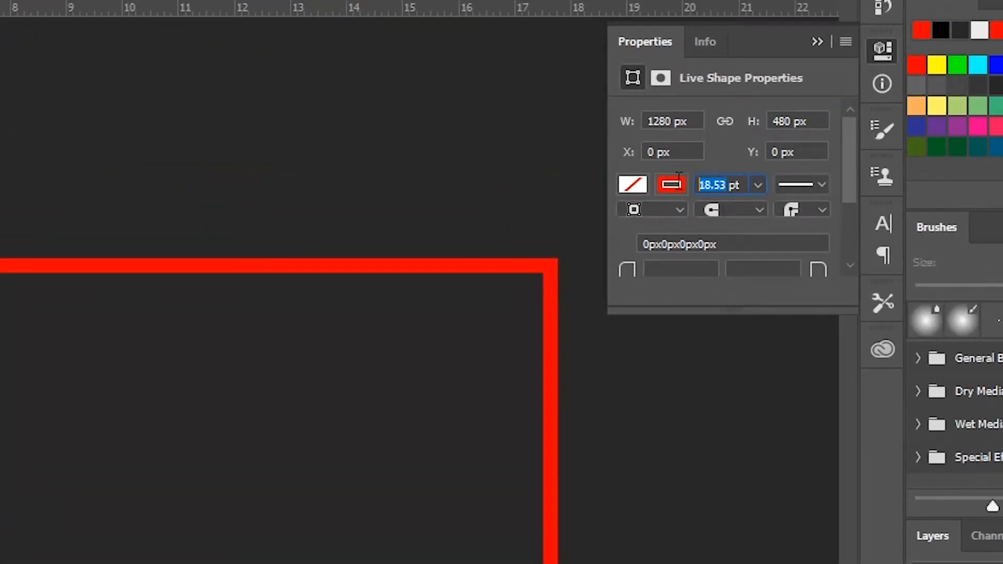
text(20)
key(Return)
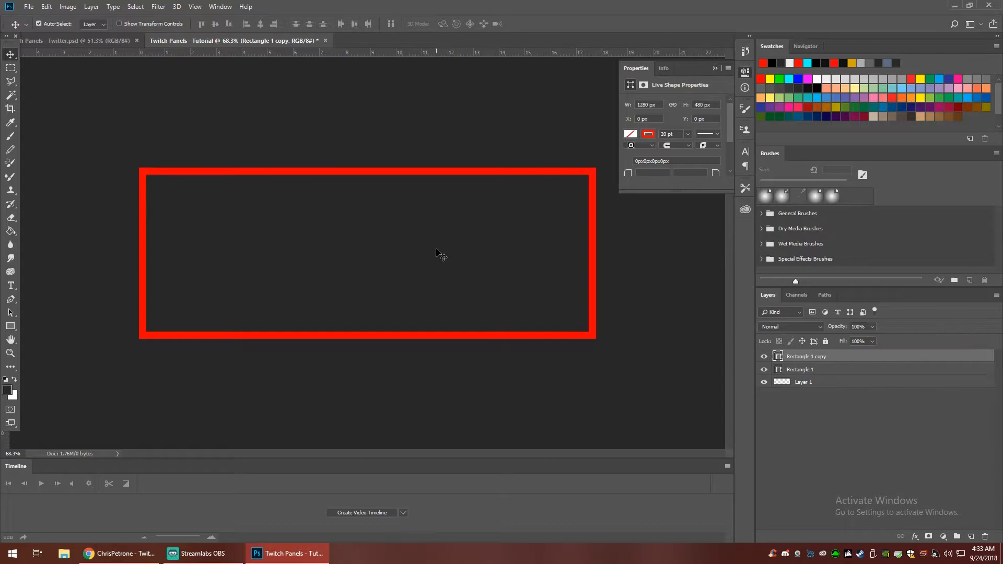
- Create a new layer named Slashes and place it between Rectangle 1 copy and Rectangle 1 in the layer order
key(ctrl)
key(ctrl+shift+n)
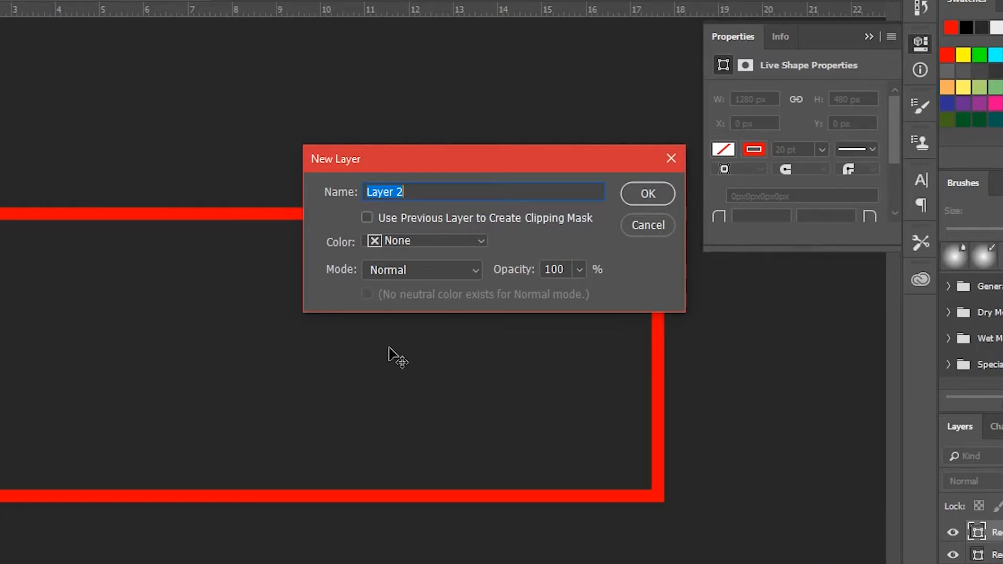
text(Slashes)
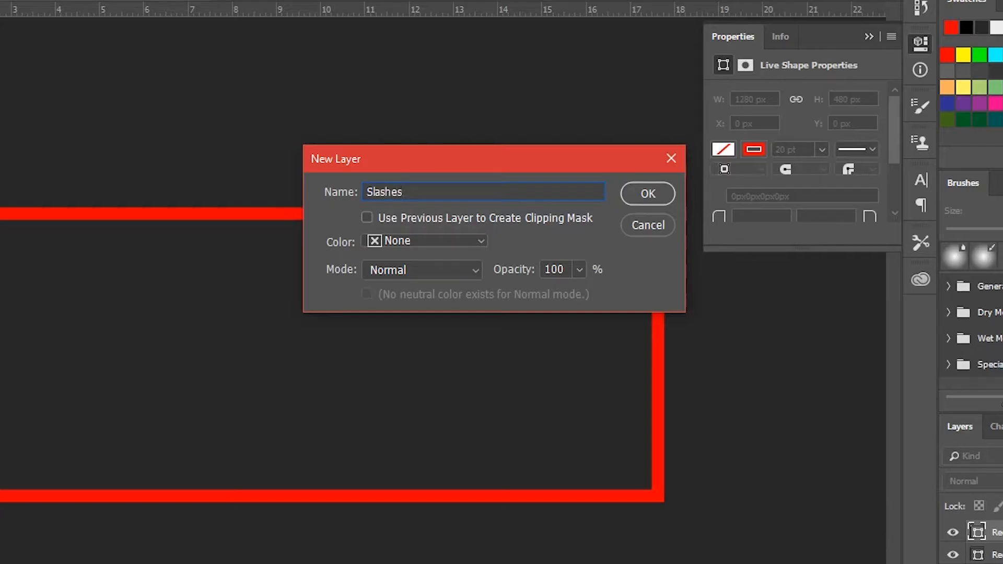
key(Return)
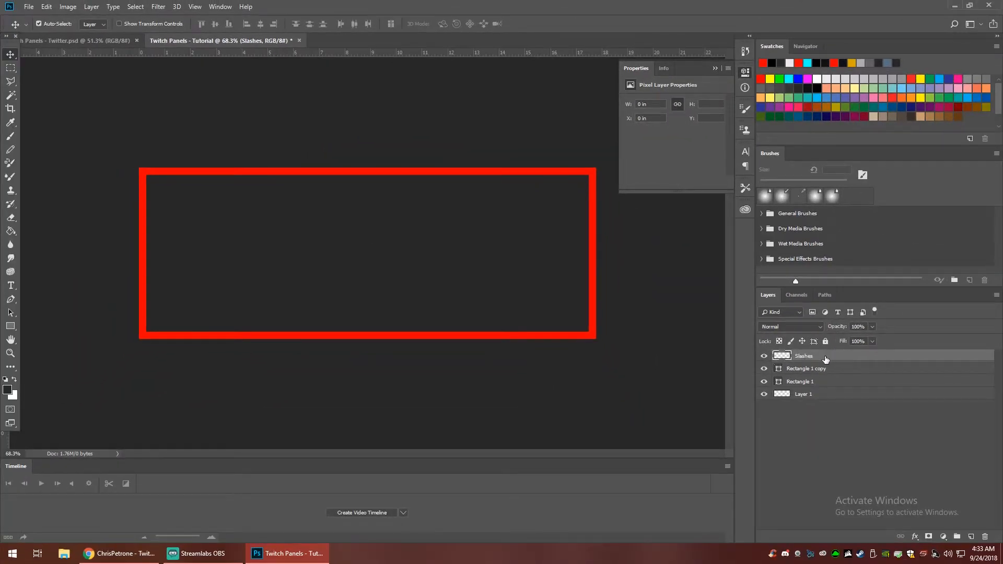
drag(826, 360, 831, 383)
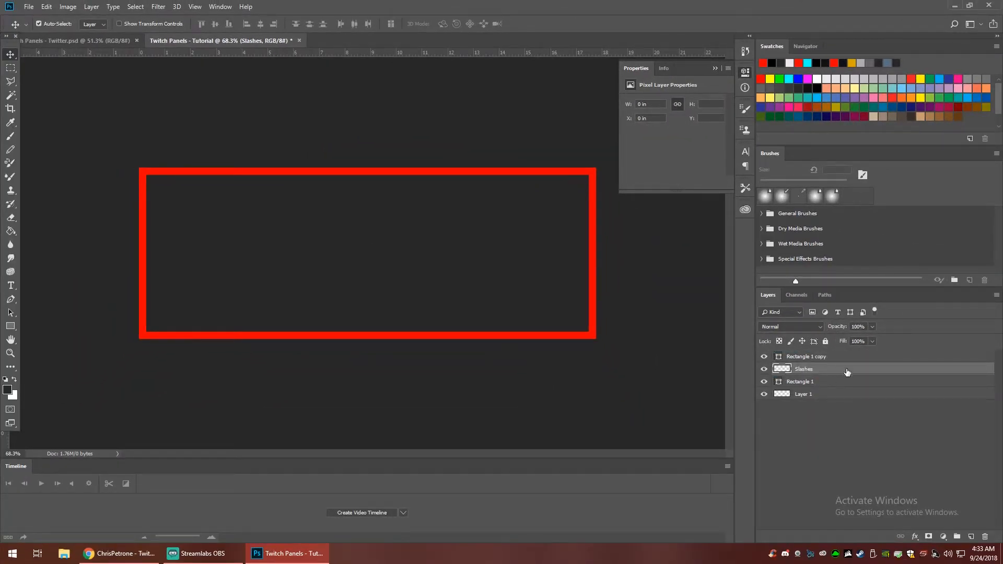
- Draw a three-sided polygon of about 814 × 733 px with a medium grey fill across the panel's upper left area
click(12, 329)
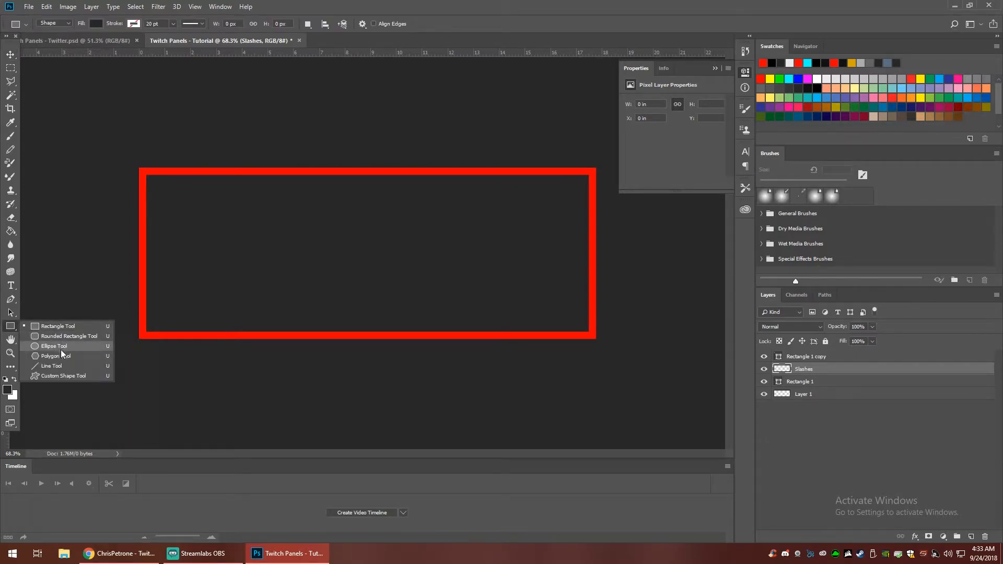
click(62, 355)
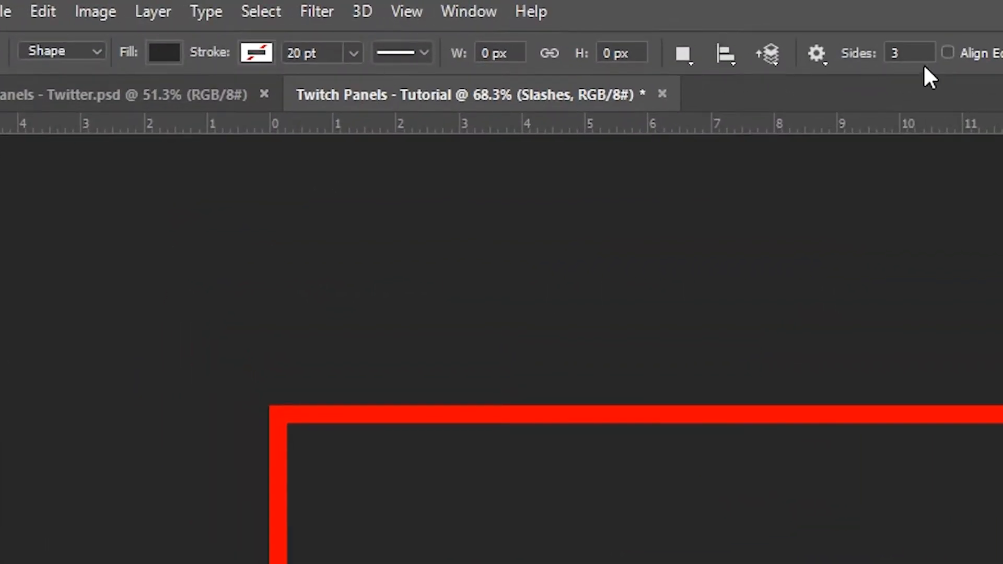
click(899, 53)
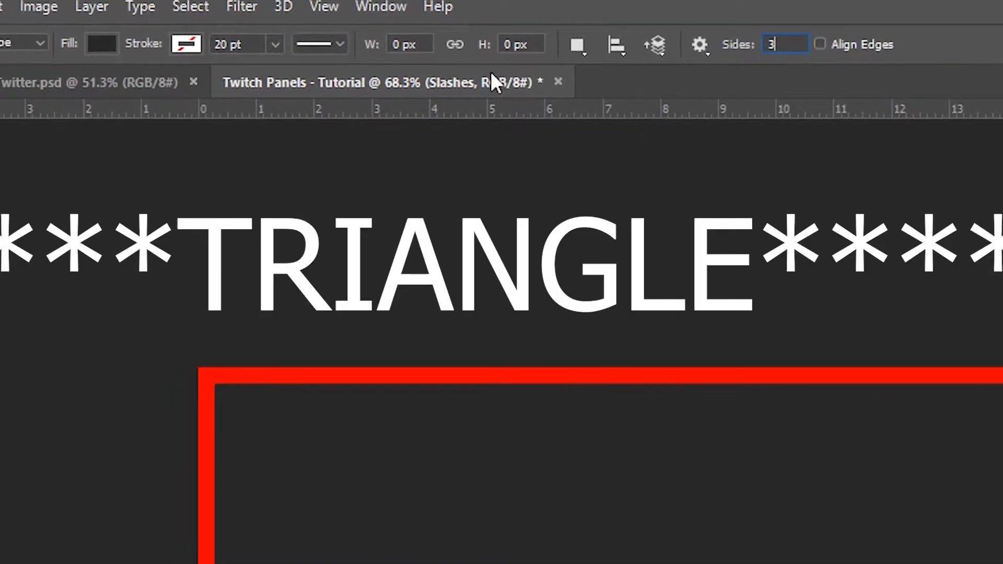
click(101, 44)
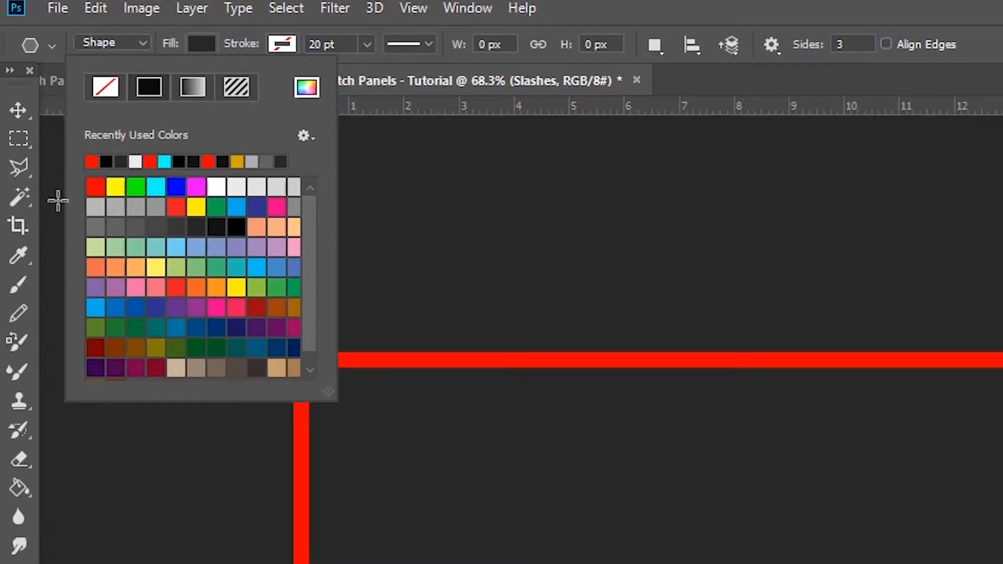
click(96, 227)
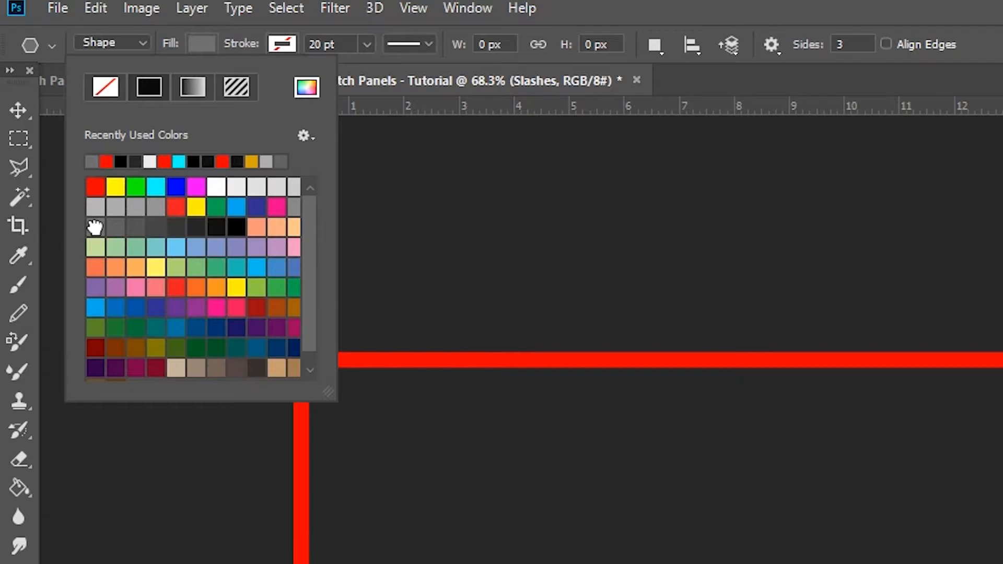
click(847, 90)
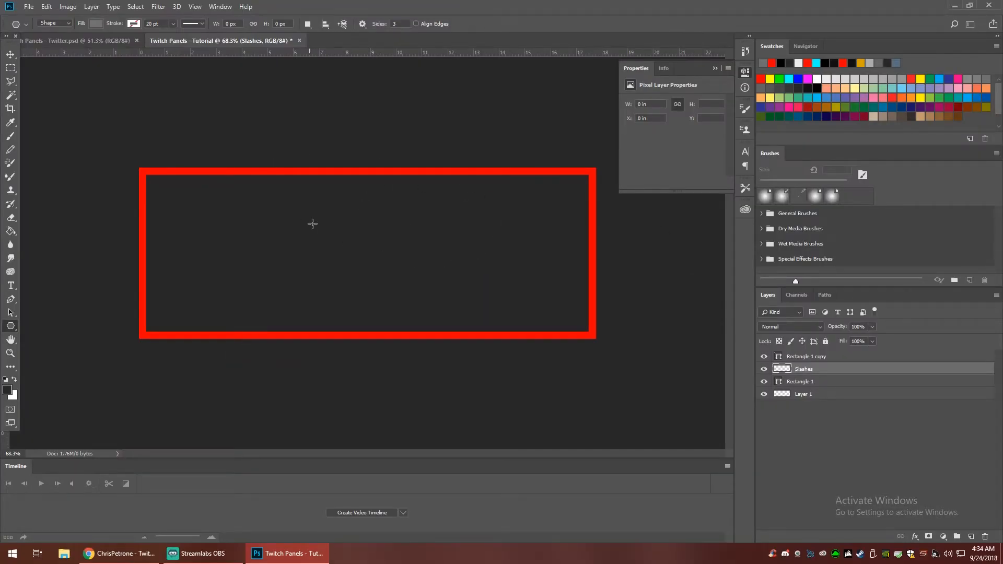
drag(298, 189, 438, 283)
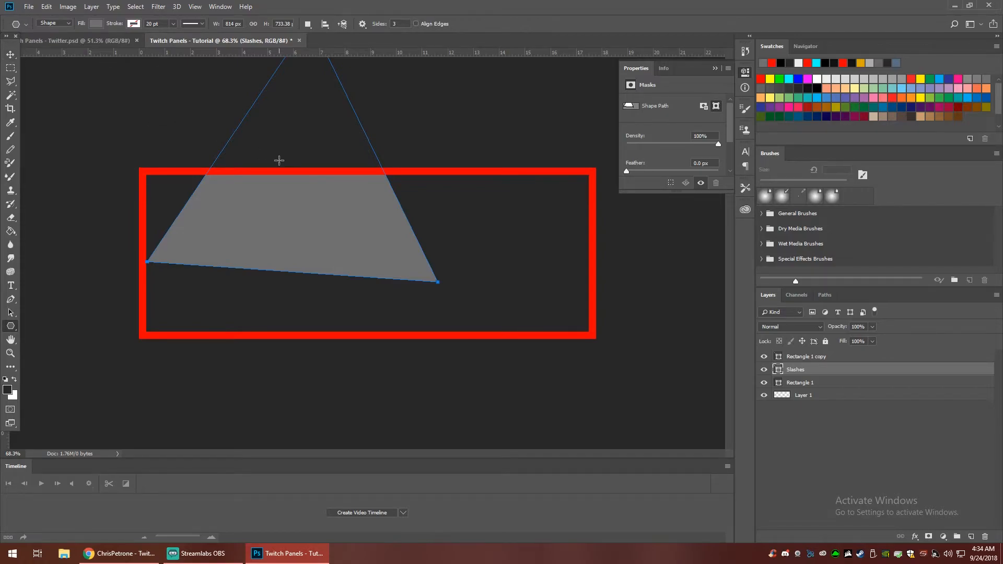
- Enlarge the grey triangle to about 146% and position it so its slanted edge divides the panel and grey fills the right part
key(v)
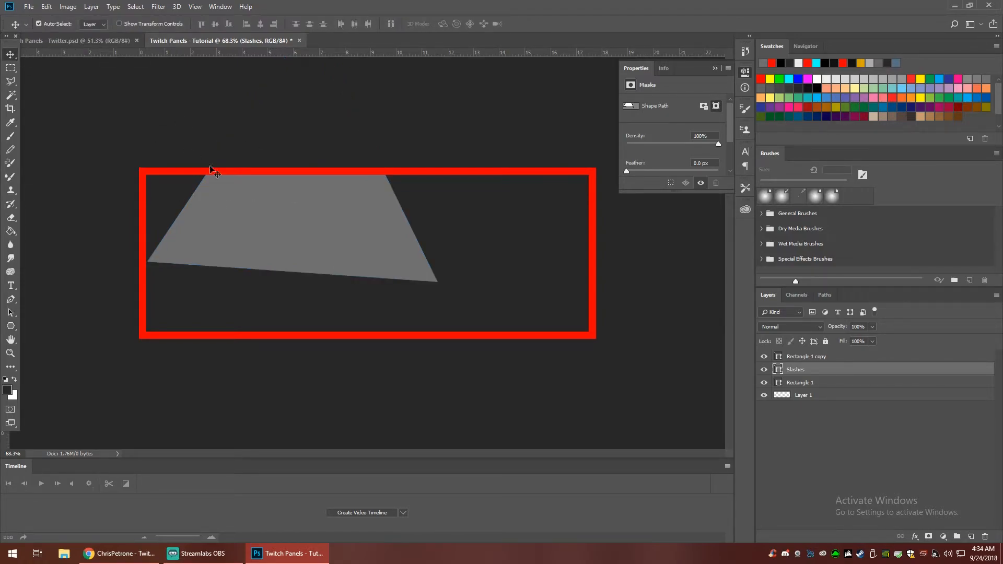
drag(297, 209, 553, 297)
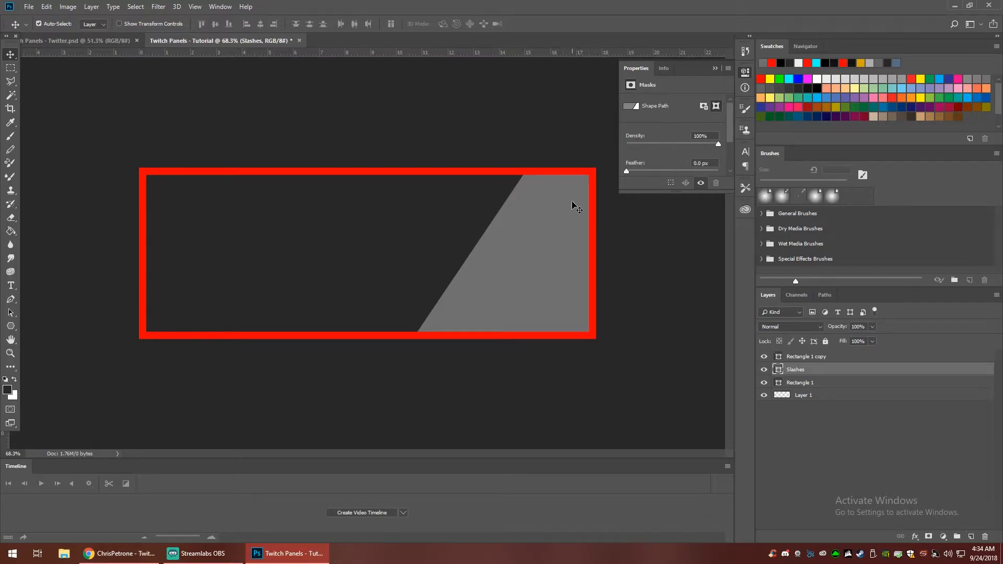
key(ctrl+t)
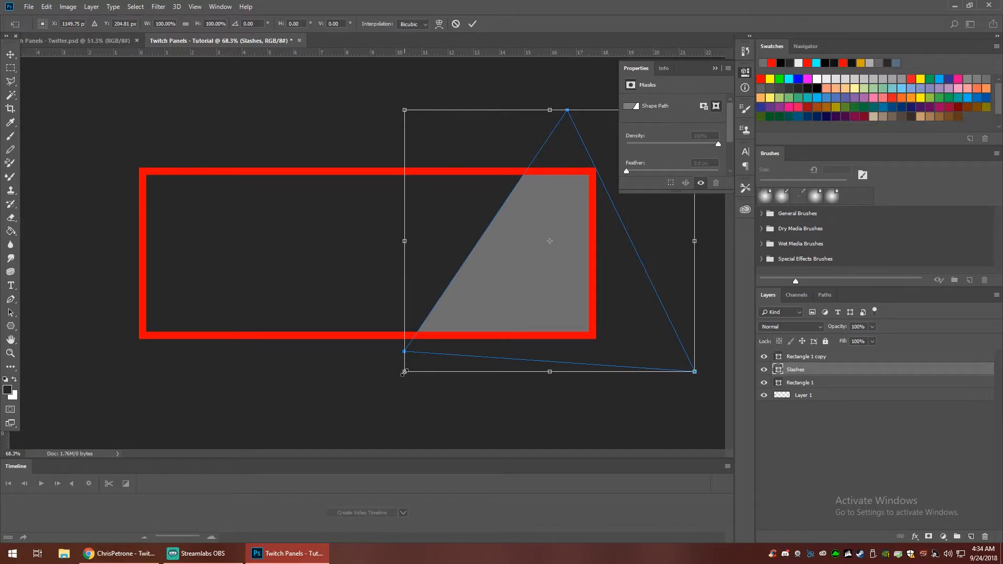
drag(404, 372, 212, 423)
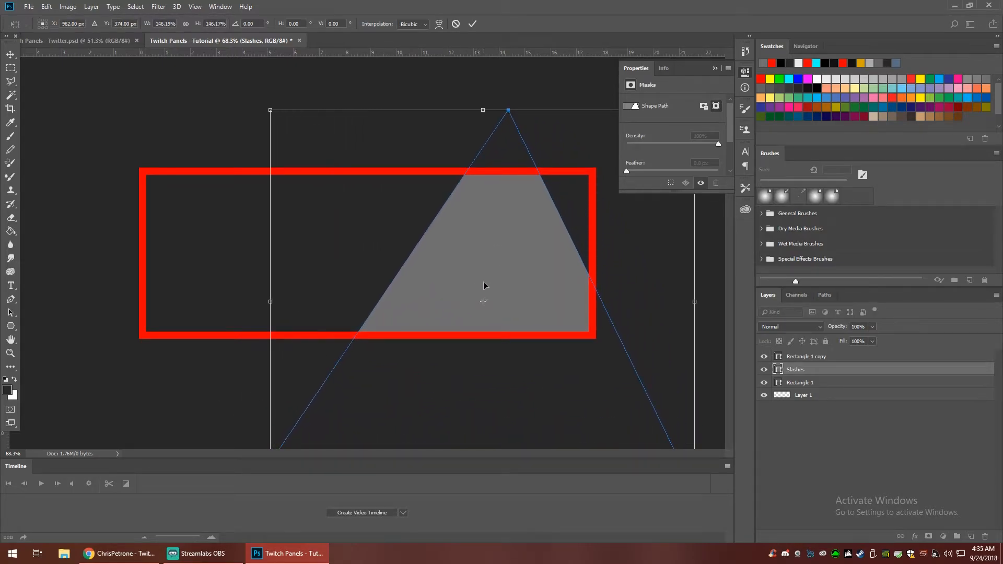
key(Return)
drag(497, 256, 542, 207)
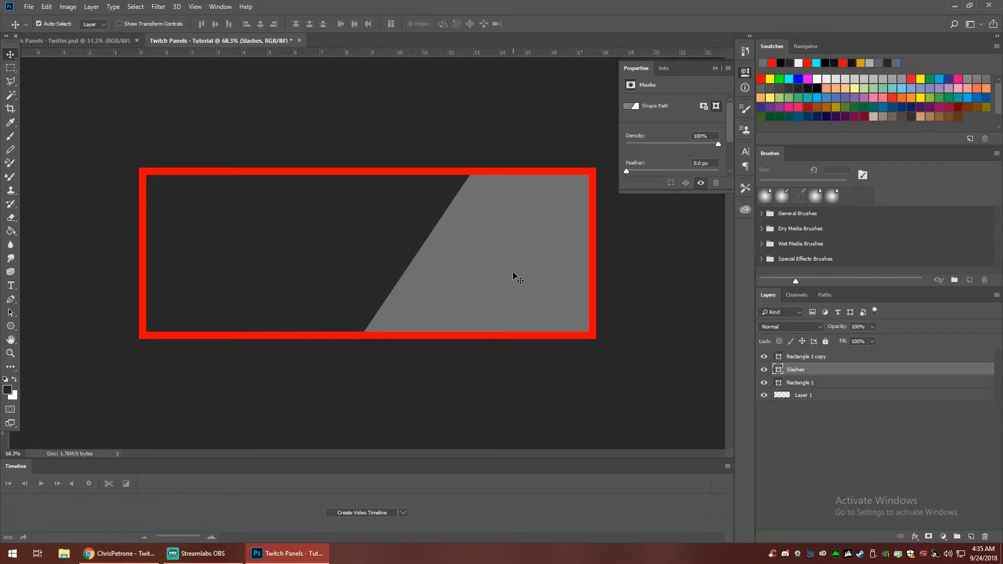
- Check the slashes in the finished YouTube panel document, and duplicate the tutorial's Slashes layer as Slashes copy
click(95, 42)
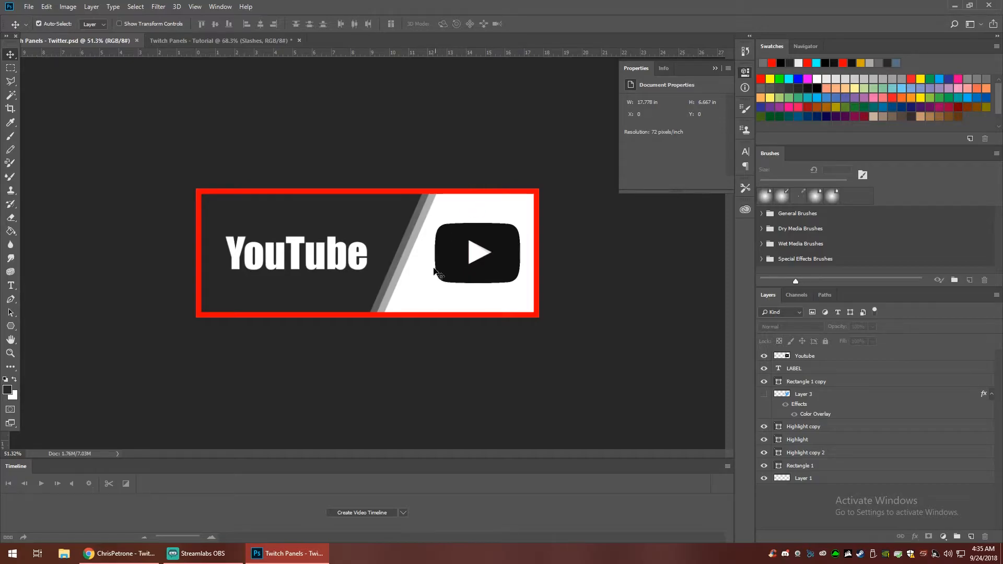
click(219, 41)
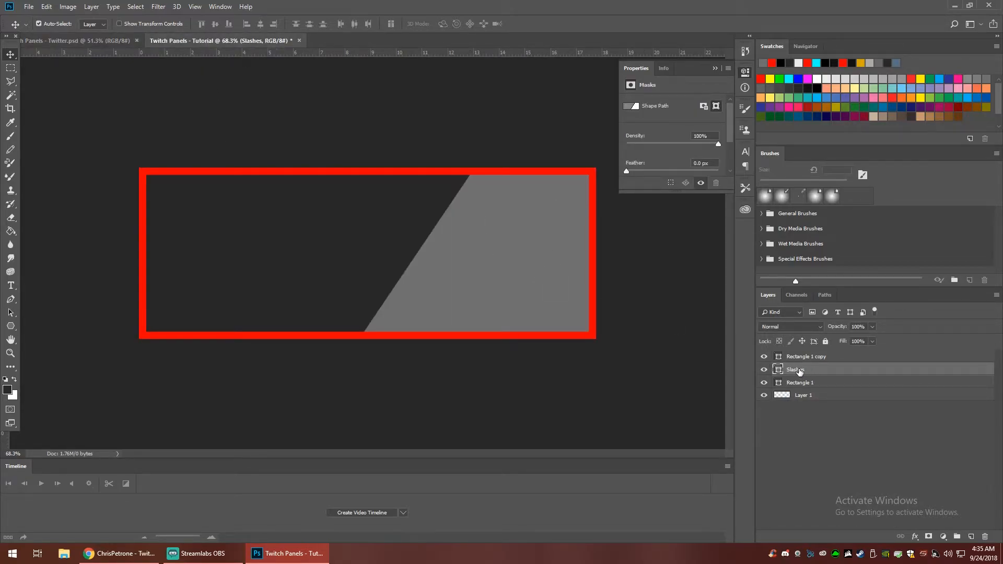
right_click(799, 371)
click(831, 175)
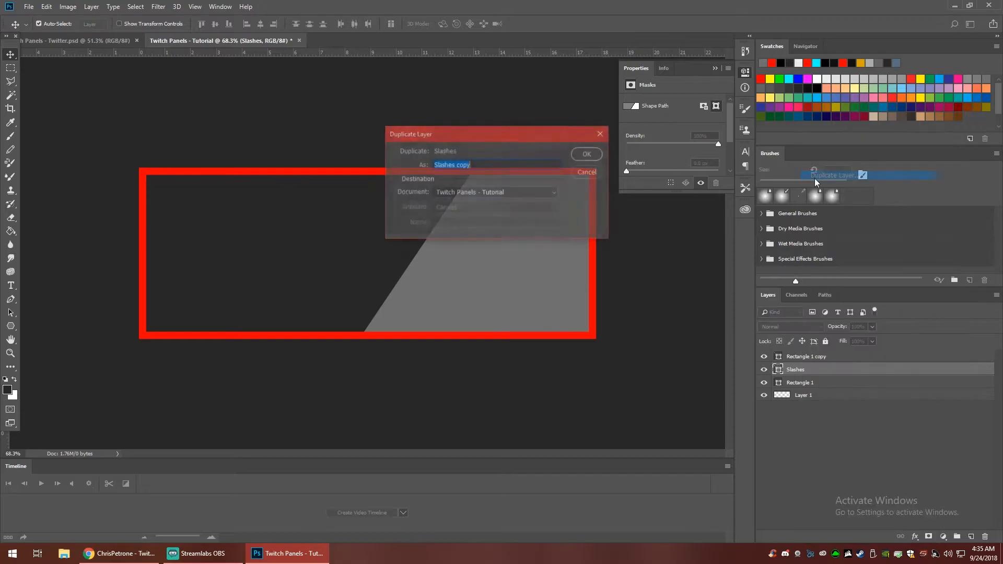
click(588, 155)
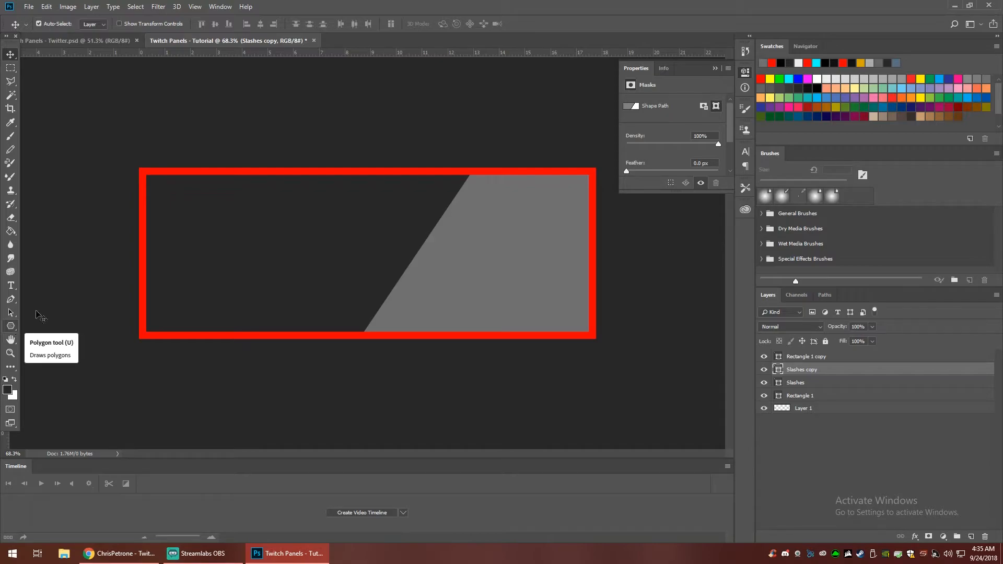
- Fill the Slashes copy shape with a lighter grey and shift it slightly right to expose a thin darker stripe along the slanted edge
key(u)
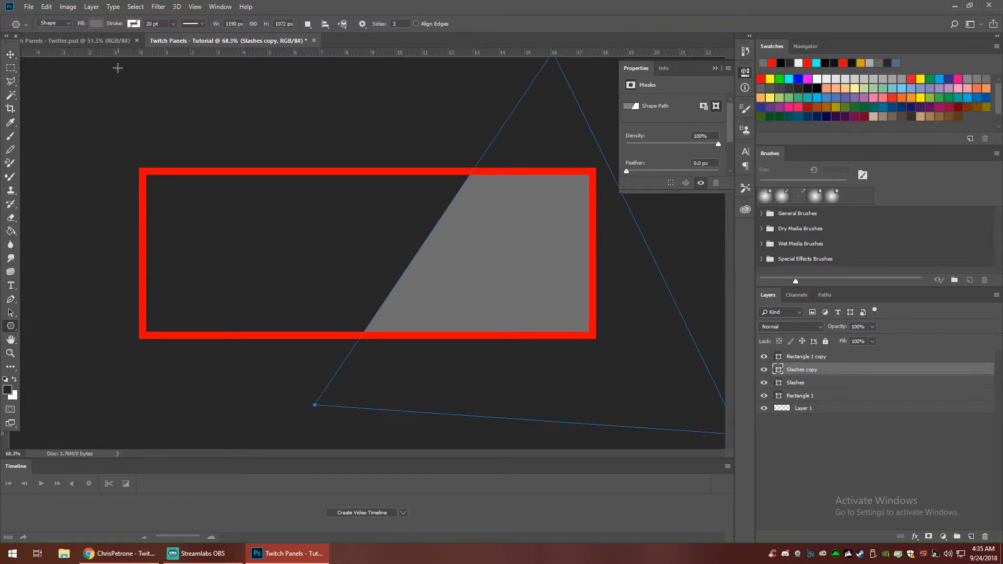
click(96, 25)
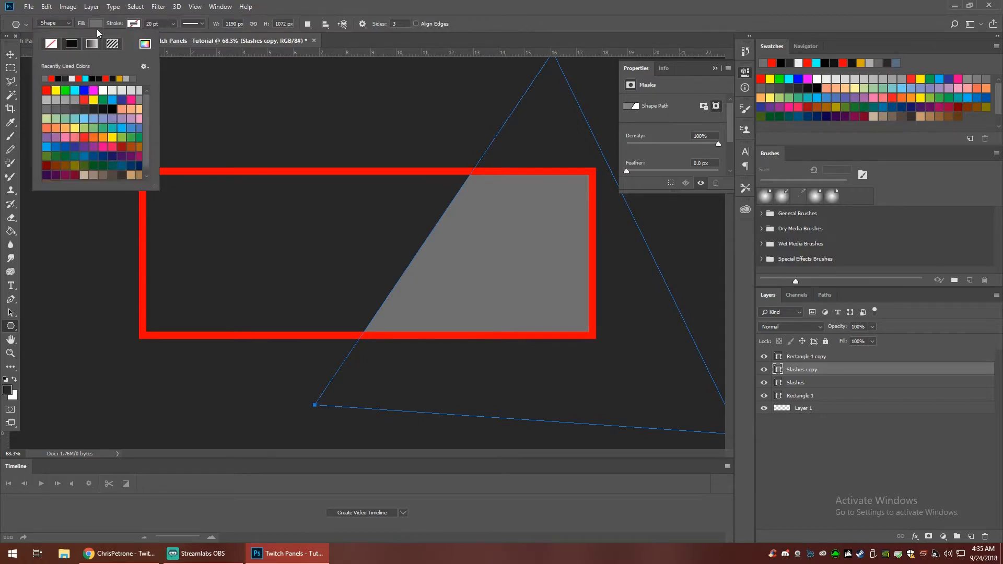
click(63, 99)
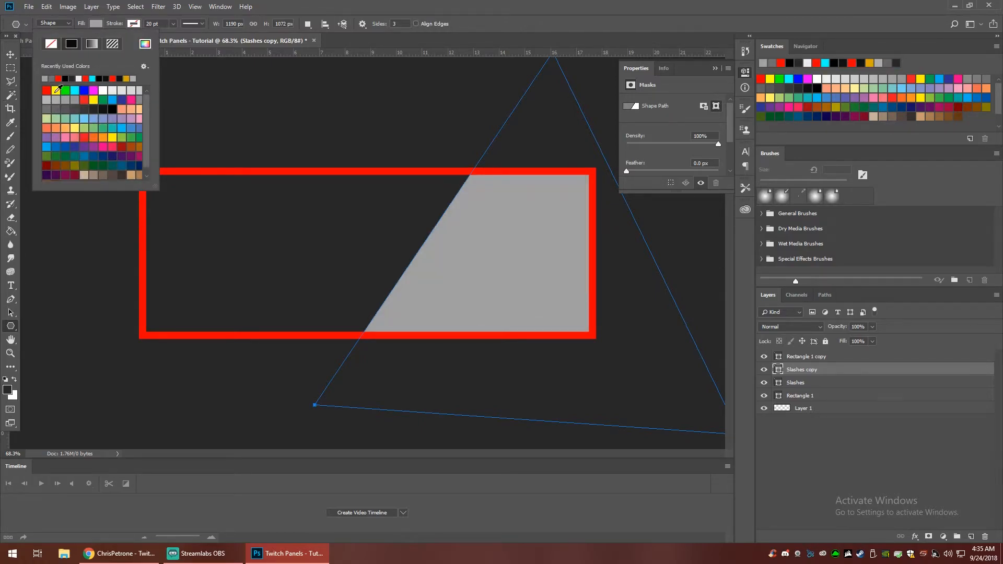
click(10, 54)
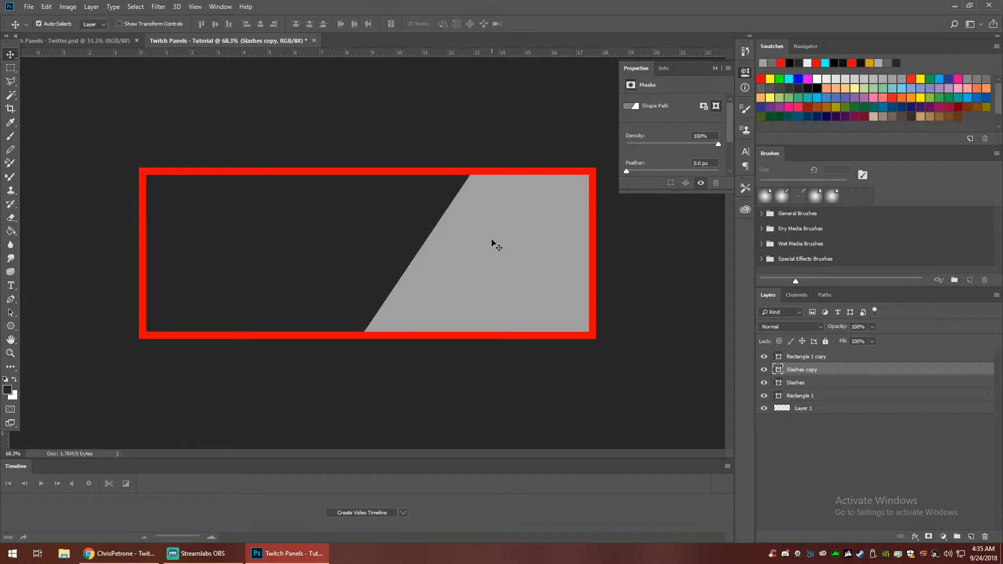
drag(474, 240, 482, 237)
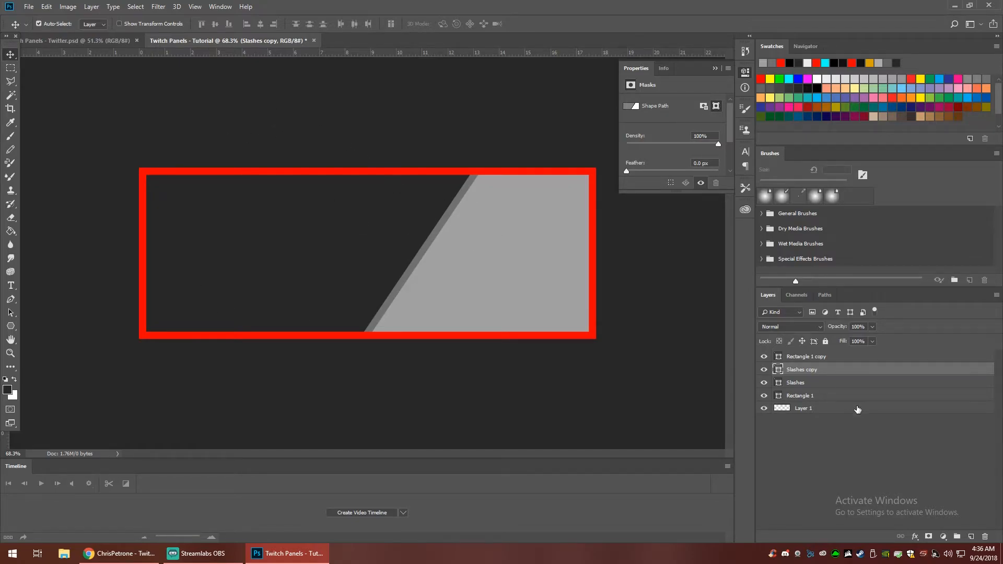
- Duplicate the Slashes copy layer, keeping the default name
right_click(810, 372)
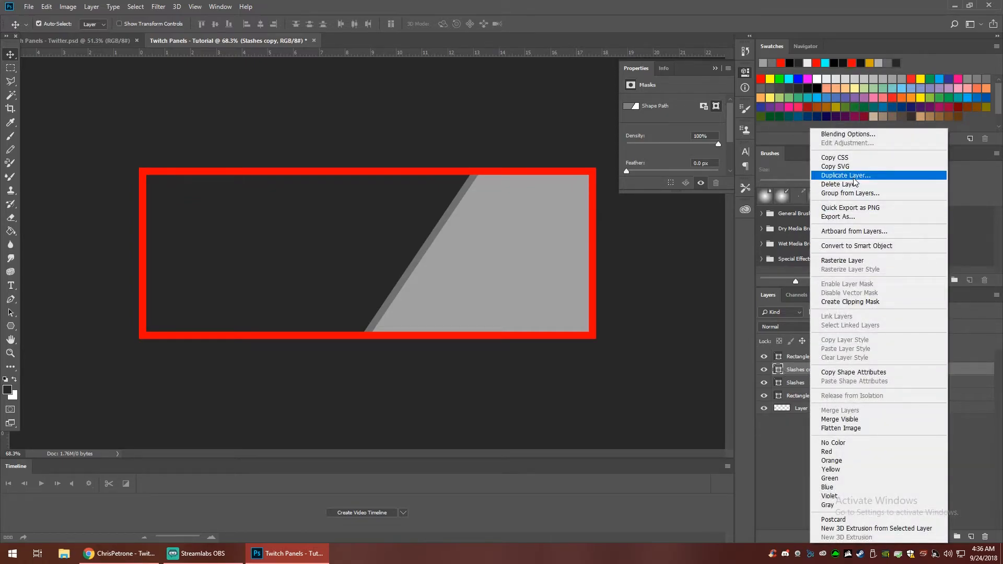
click(836, 177)
click(582, 153)
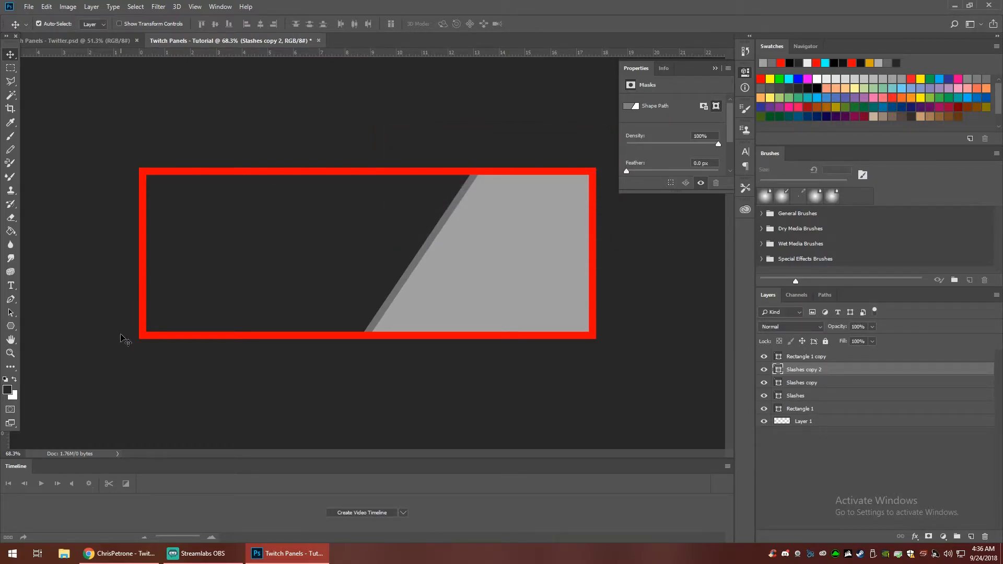
- Fill the Slashes copy 2 shape with near-white and shift it slightly right to leave a light grey stripe beside the darker one
click(10, 326)
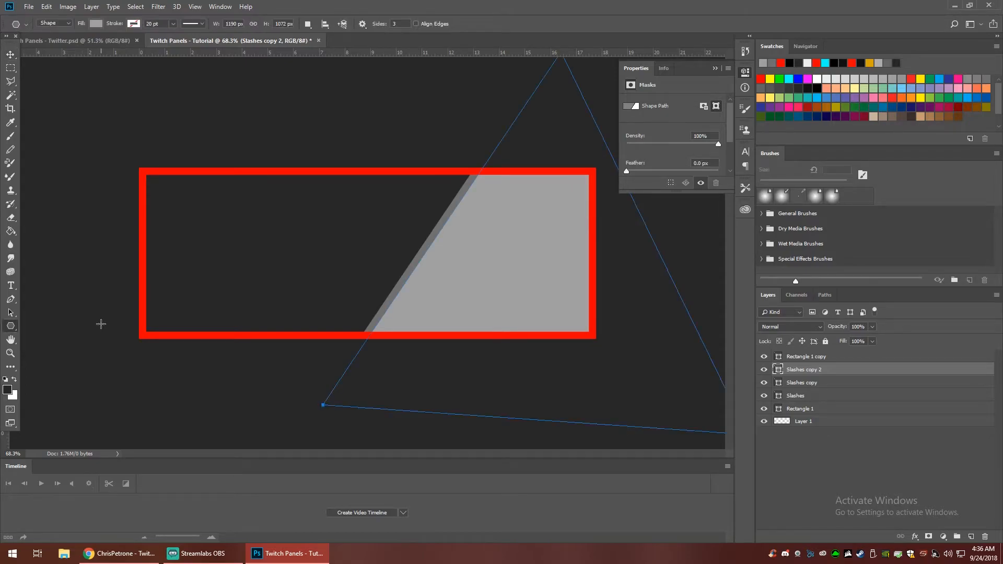
click(96, 23)
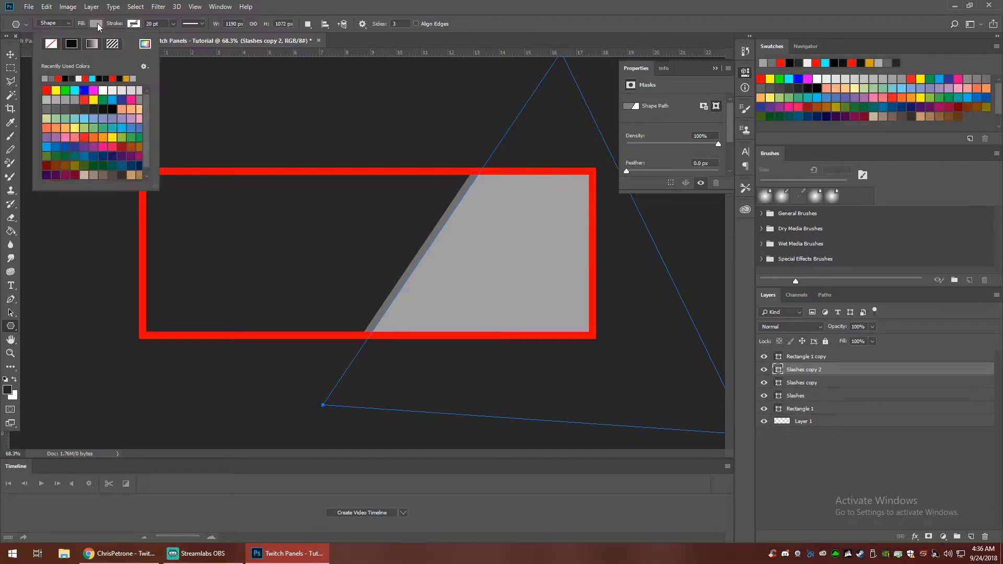
click(78, 79)
click(11, 55)
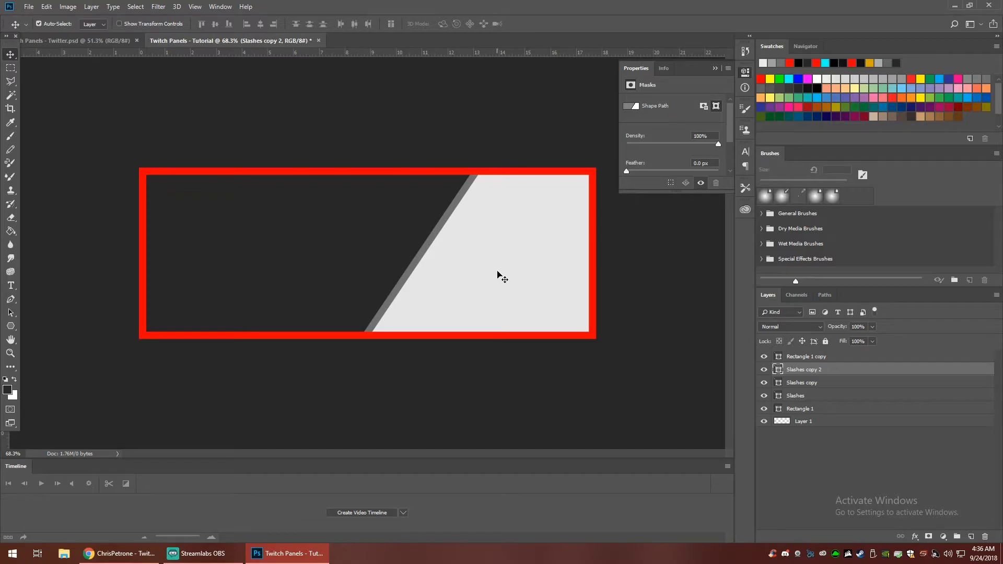
drag(479, 242, 487, 241)
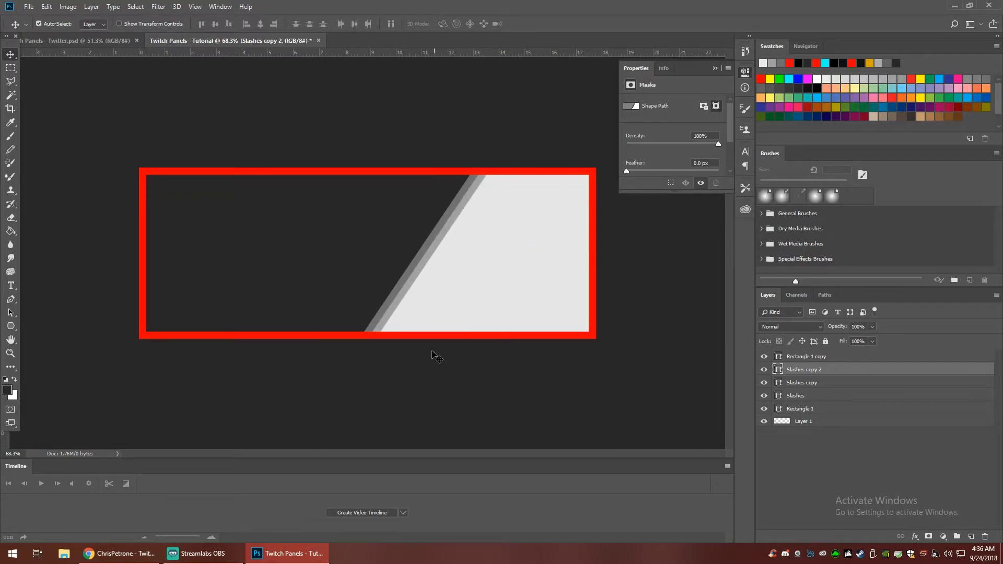
- Compare the tutorial panel's slashes with those in the finished YouTube panel document
click(89, 40)
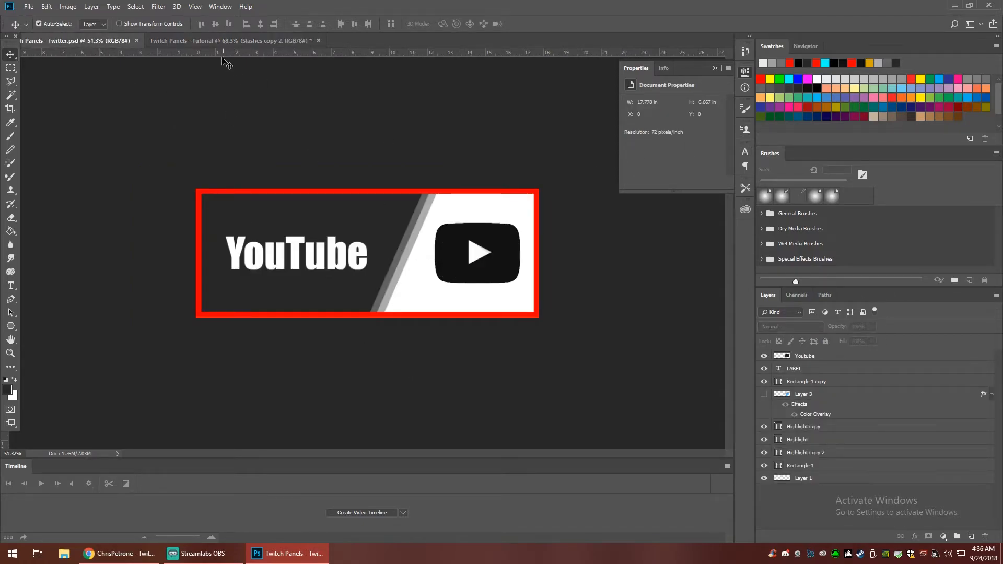
click(230, 40)
click(67, 39)
click(235, 41)
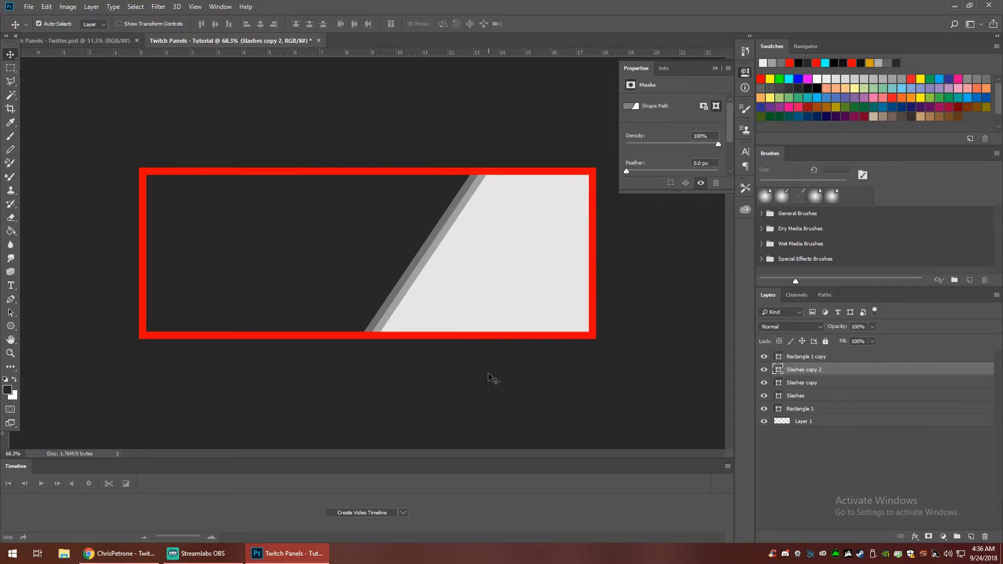
- Switch to Chrome and search Google Images for "youtube logo png" in a new tab
click(119, 553)
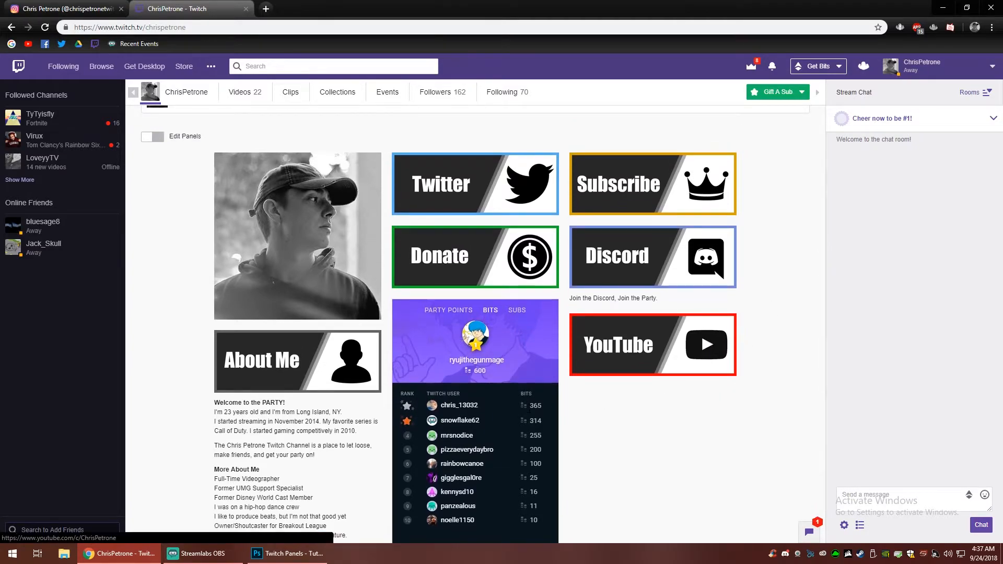
click(266, 9)
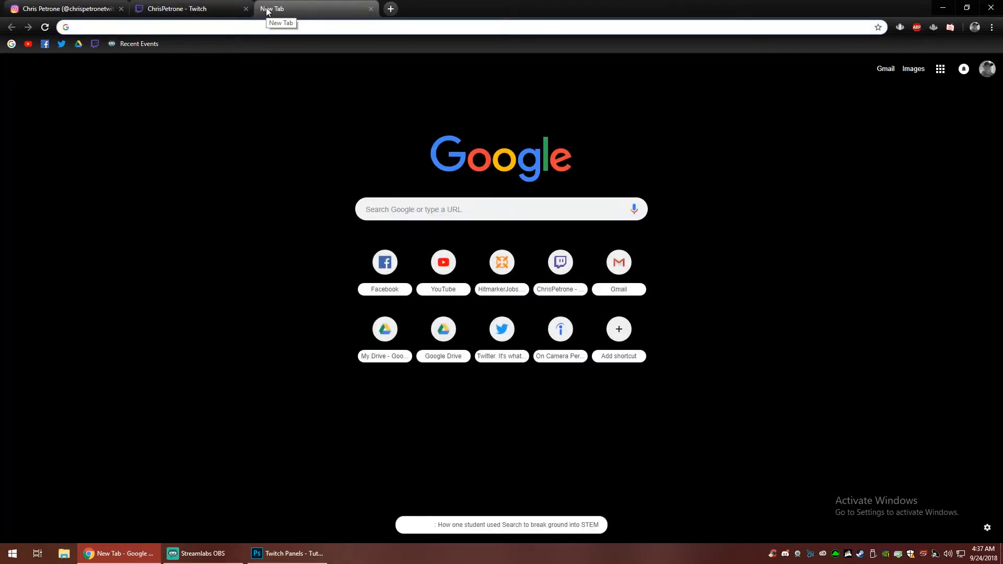
text(youtube l)
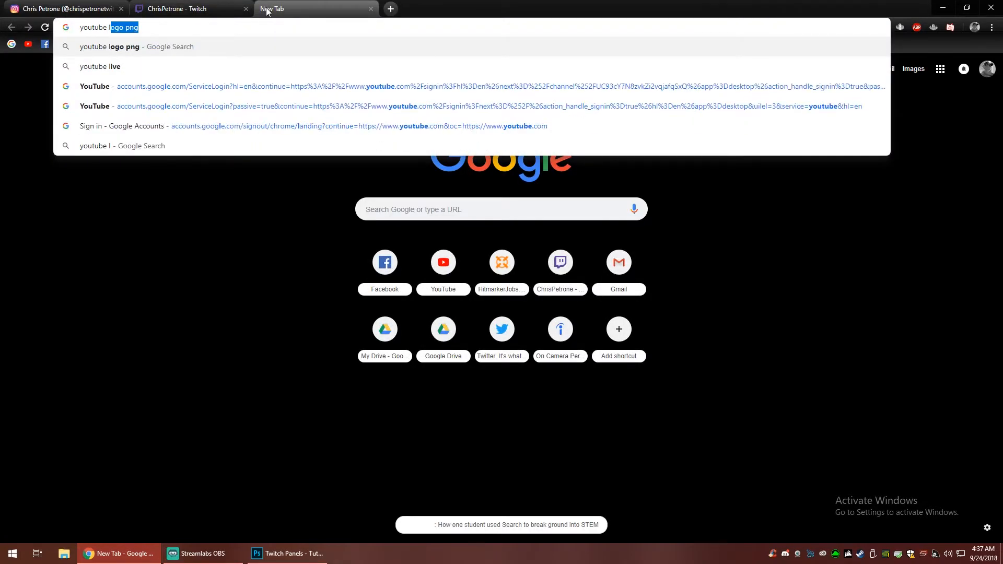
text(ogo png)
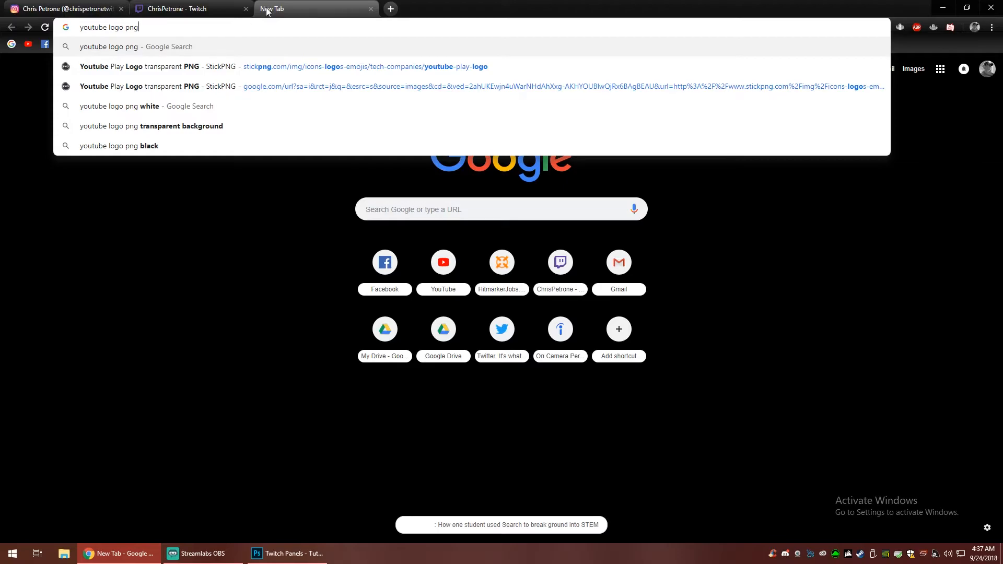
key(Return)
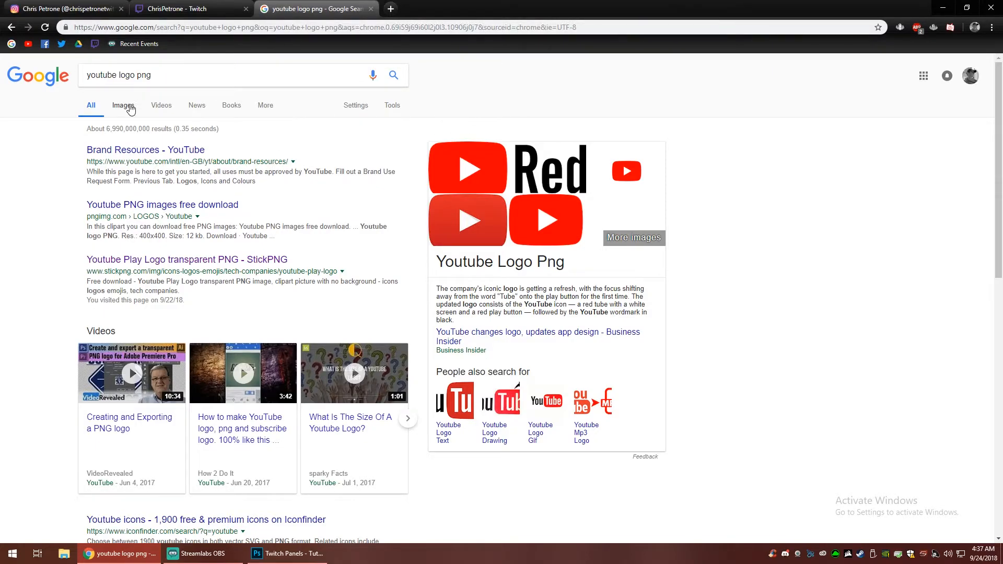
click(124, 105)
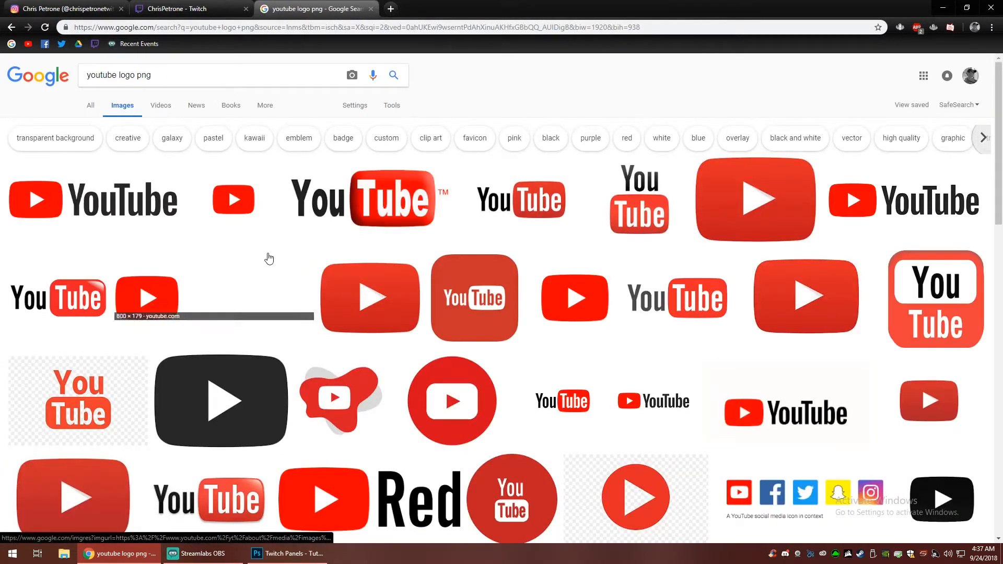
- Preview the red play-button logo from freeiconspng.com, look at its source page, and close the logo search
click(244, 210)
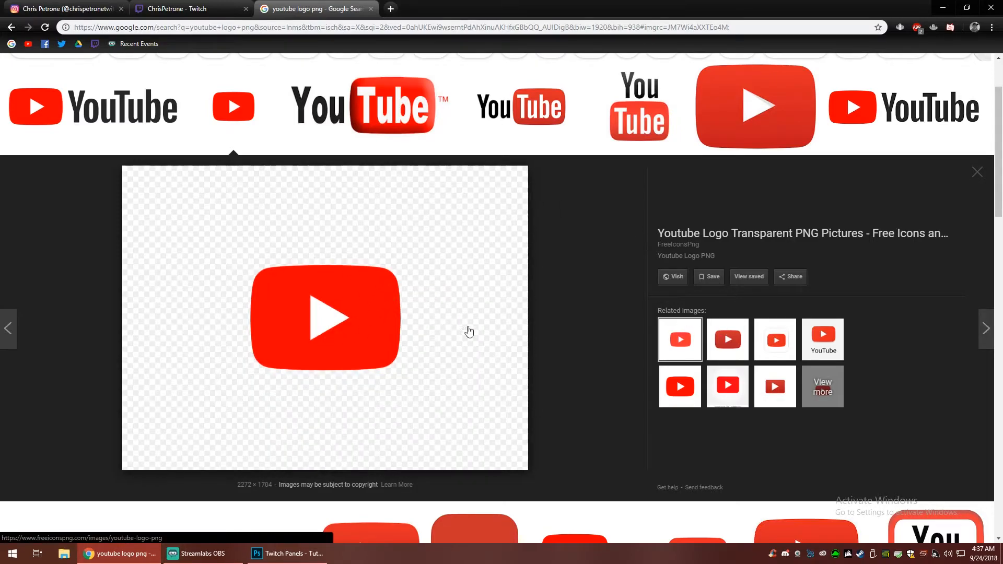
click(384, 308)
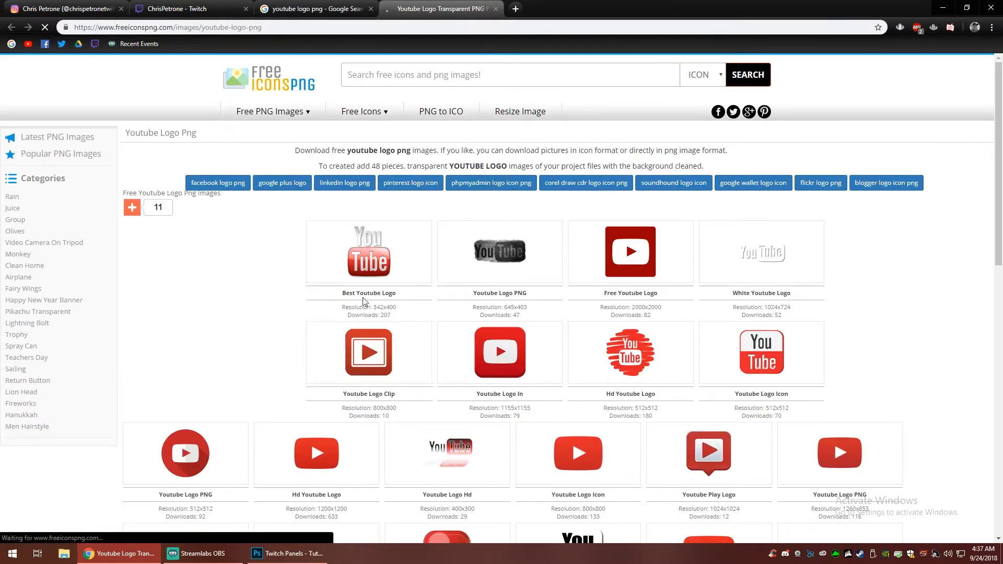
key(ctrl+w)
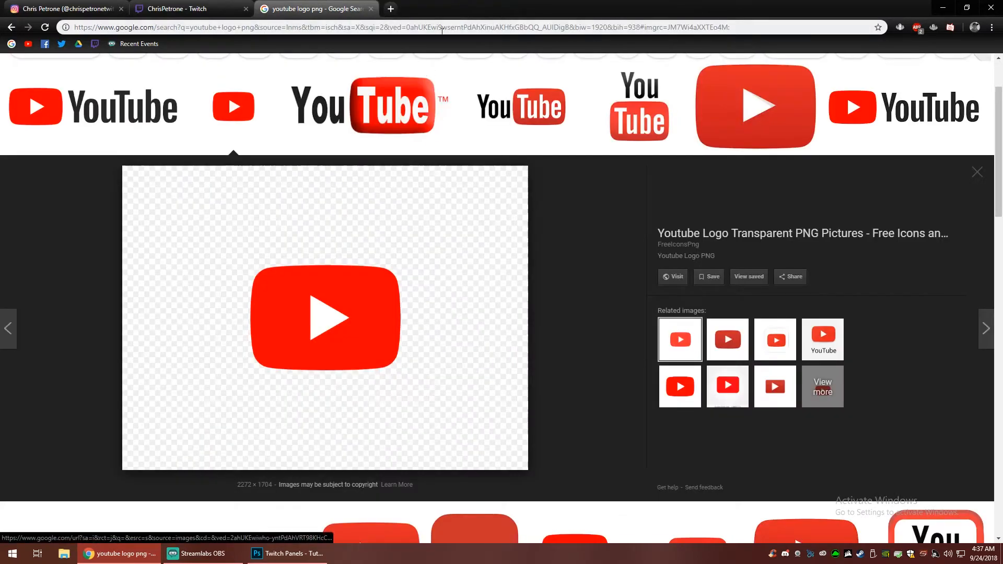
click(371, 8)
- Switch back to Photoshop and start opening an image file from the Twitch Panels folder
click(272, 554)
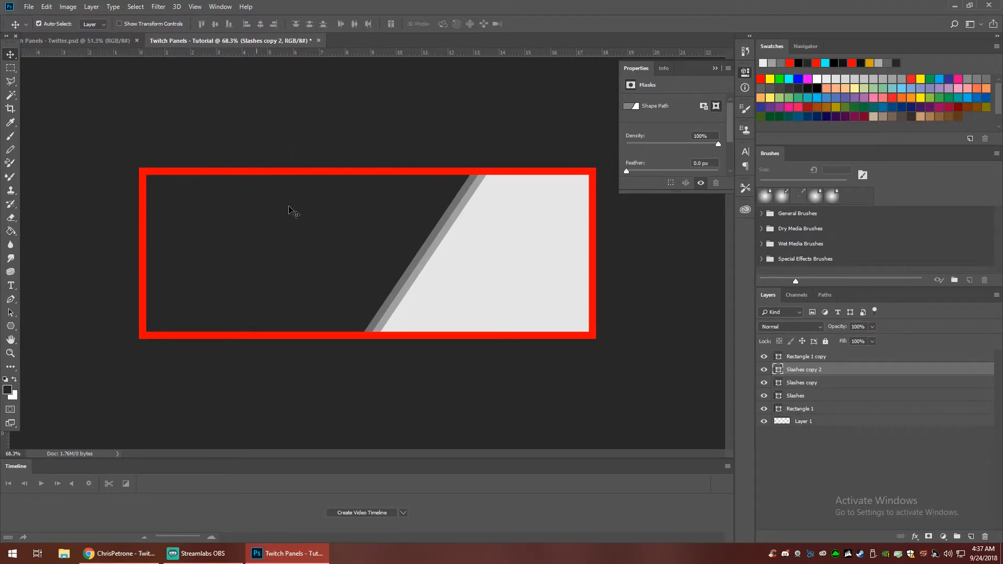
click(28, 7)
click(42, 28)
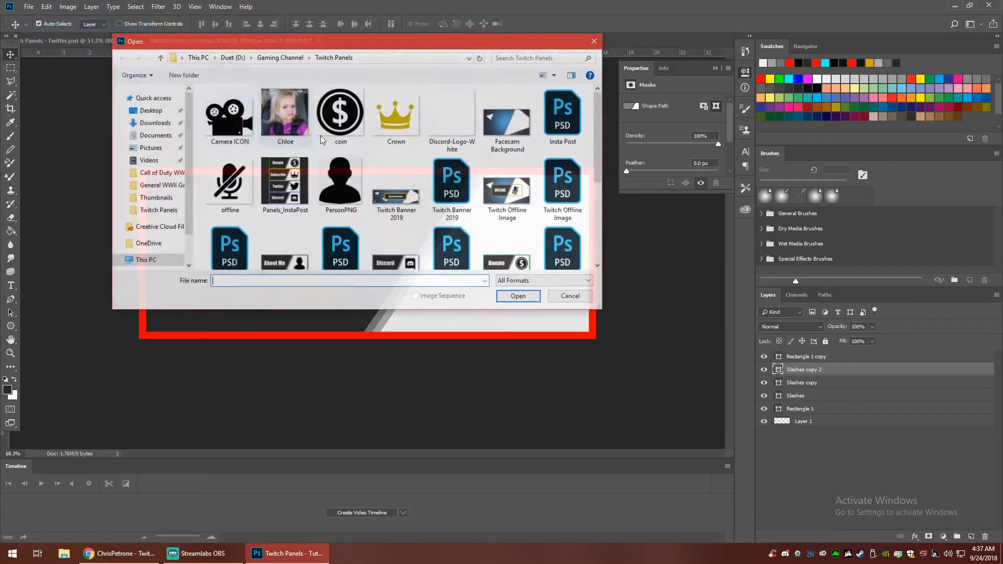